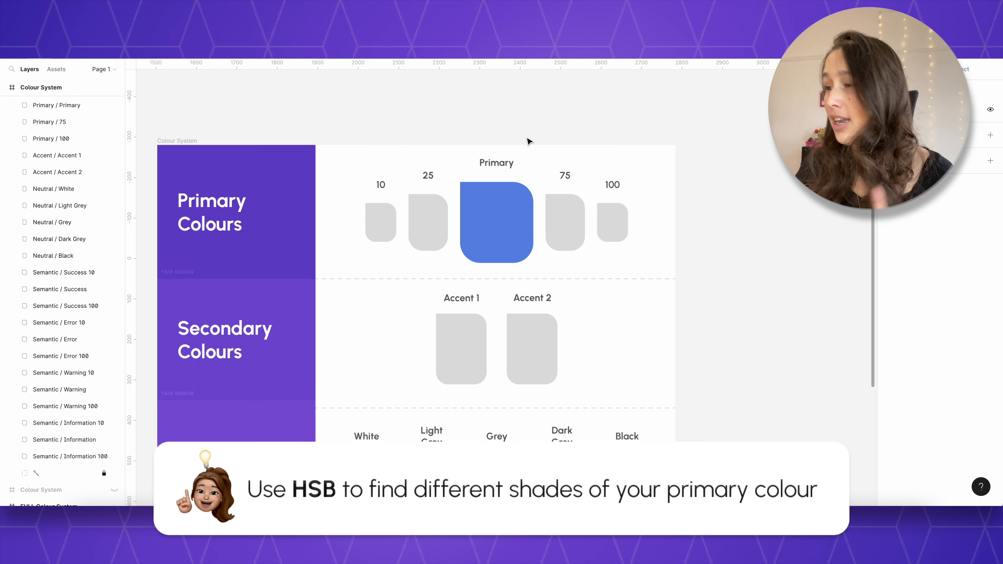
# - Open the Primary swatch's fill colour and switch its colour model from Hex to HSB
pyautogui.click(501, 215)
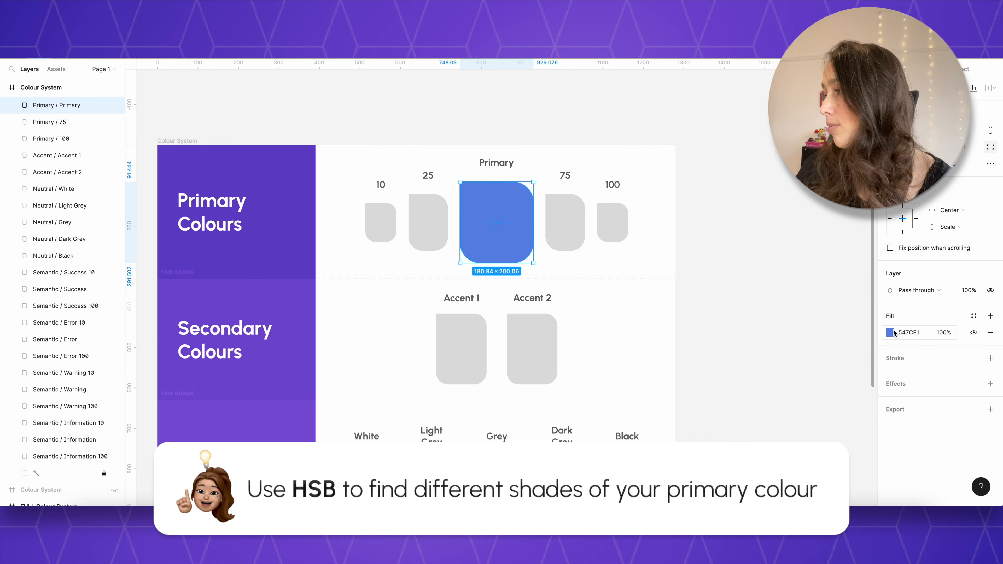
pyautogui.click(891, 333)
pyautogui.click(770, 416)
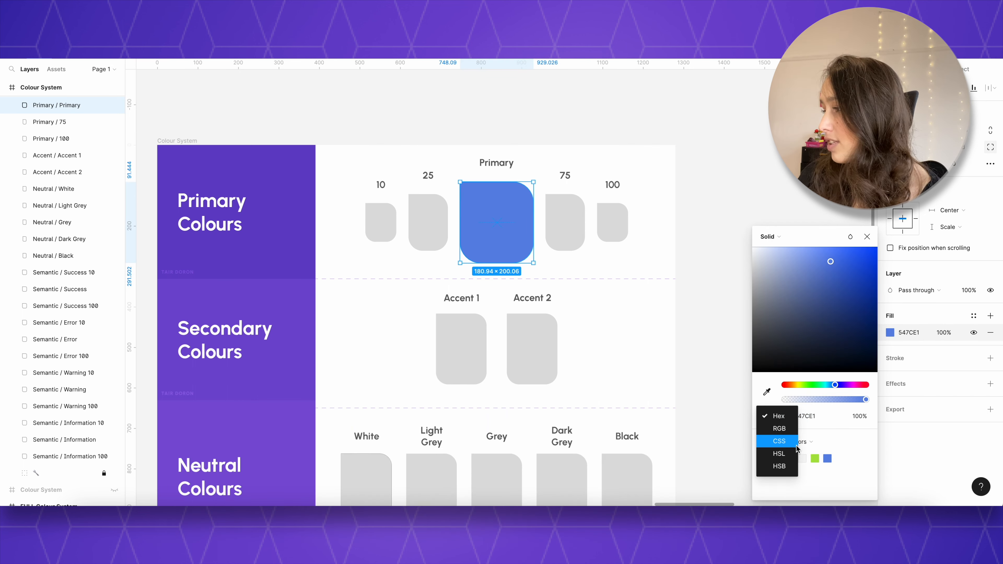
pyautogui.click(779, 466)
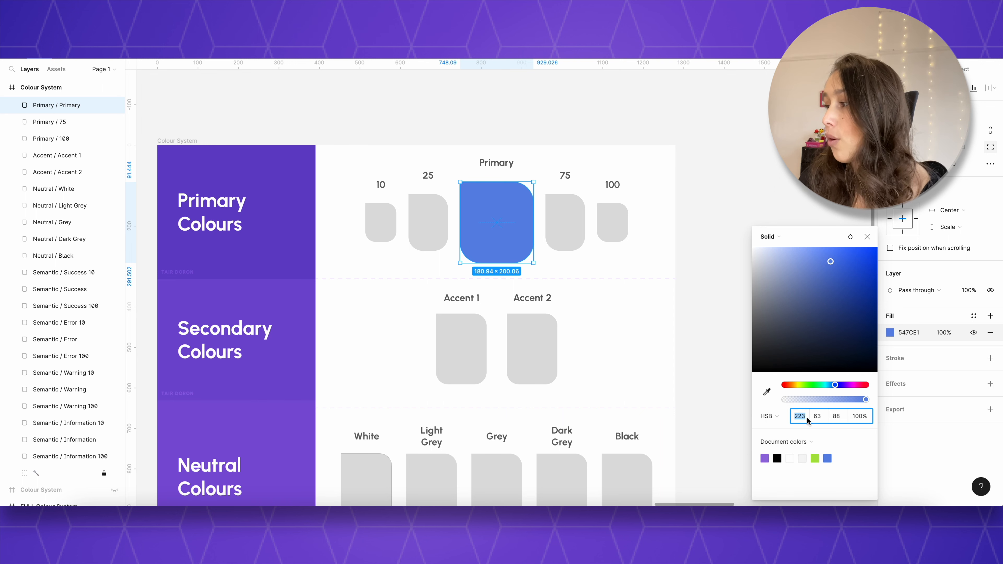
# - Try different hues on the Primary swatch by shifting only the hue value of its HSB fill
pyautogui.hotkey('shift', 'Up')
pyautogui.hotkey('shift', 'Up')
pyautogui.hotkey('shift', 'Up')
pyautogui.hotkey('shift', 'Up')
pyautogui.hotkey('shift', 'Up')
pyautogui.hotkey('shift', 'Up')
pyautogui.hotkey('shift', 'Up')
pyautogui.hotkey('shift', 'Up')
pyautogui.hotkey('shift', 'Up')
pyautogui.hotkey('shift', 'Up')
pyautogui.hotkey('shift', 'Up')
pyautogui.hotkey('shift', 'Up')
pyautogui.hotkey('shift', 'Up')
pyautogui.hotkey('shift', 'Up')
pyautogui.hotkey('shift', 'Up')
pyautogui.hotkey('shift', 'Up')
pyautogui.hotkey('shift', 'Up')
pyautogui.hotkey('shift', 'Up')
pyautogui.hotkey('shift', 'Up')
pyautogui.hotkey('shift', 'Up')
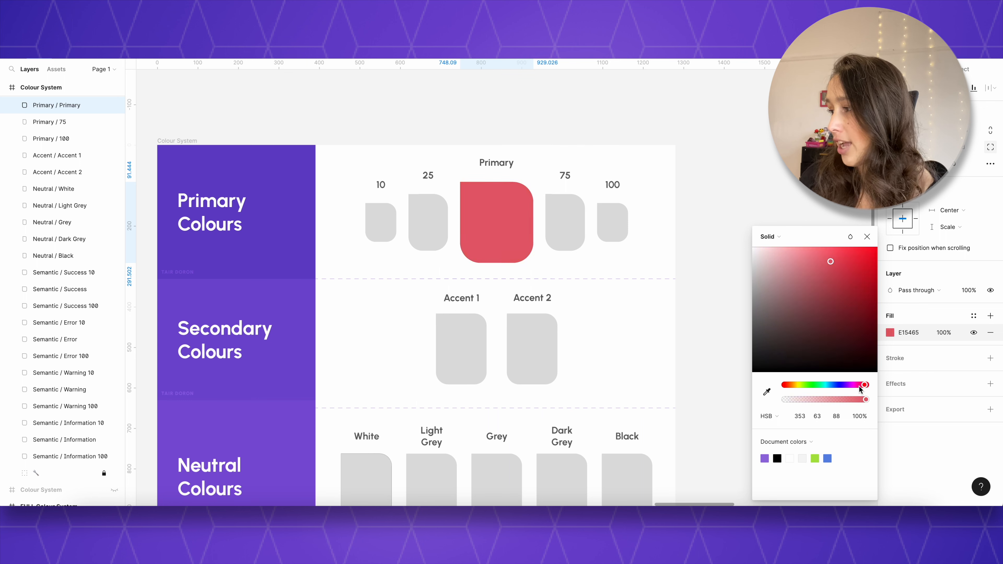
pyautogui.moveTo(838, 388)
pyautogui.mouseDown()
pyautogui.moveTo(852, 386)
pyautogui.moveTo(844, 387)
pyautogui.mouseUp()
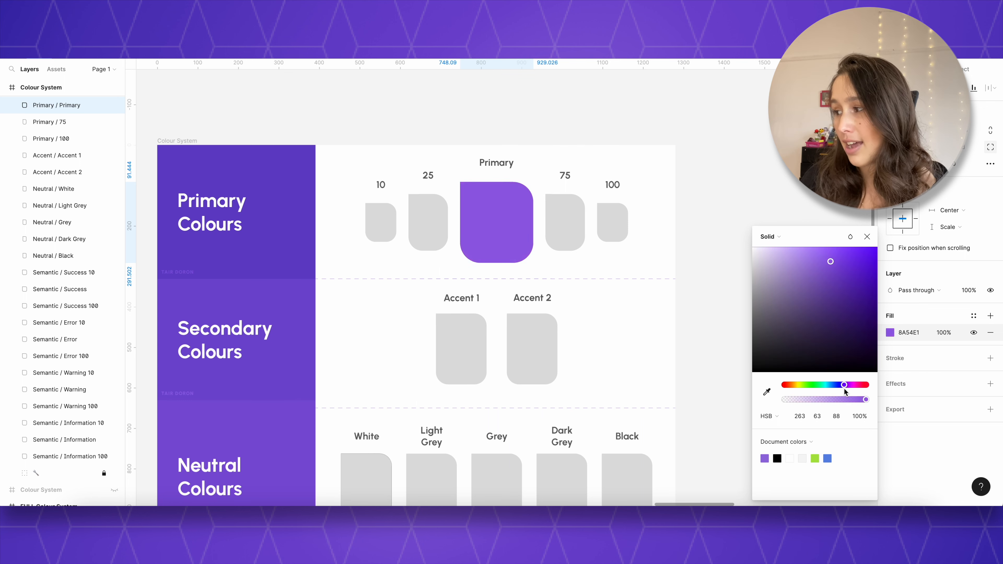
# - Try different saturation and brightness levels on the Primary swatch's fill, and undo the change
pyautogui.click(818, 417)
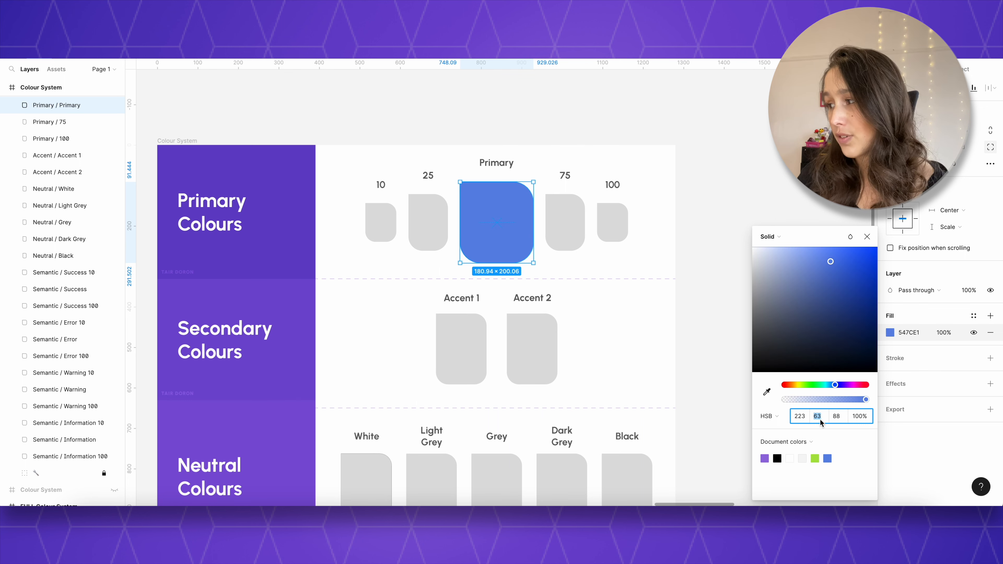
pyautogui.moveTo(832, 263)
pyautogui.mouseDown()
pyautogui.moveTo(768, 262)
pyautogui.moveTo(859, 264)
pyautogui.moveTo(752, 269)
pyautogui.moveTo(830, 261)
pyautogui.mouseUp()
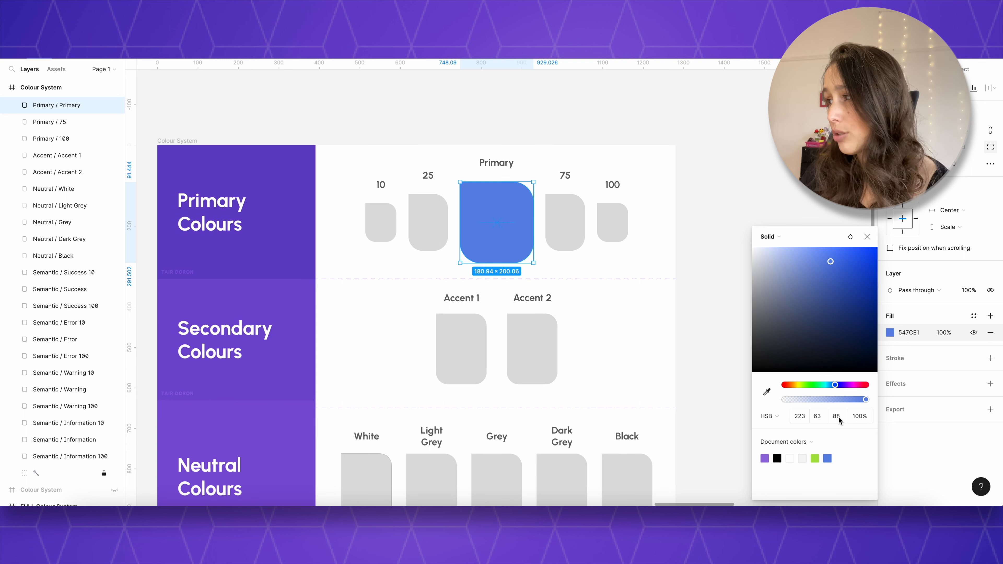
pyautogui.moveTo(831, 258); pyautogui.dragTo(825, 216)
pyautogui.hotkey('ctrl', 'z')
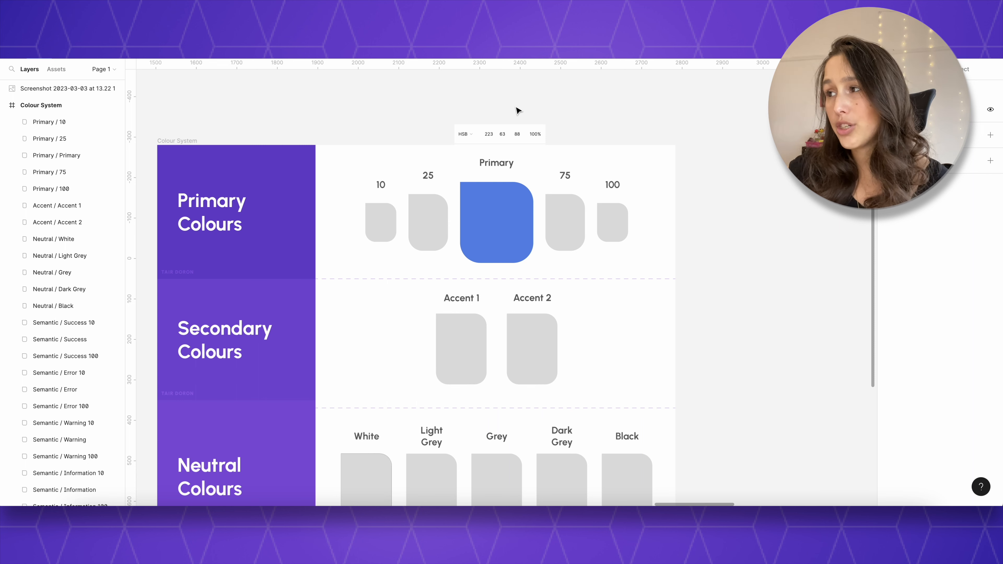
# - Fill the Primary / 10 swatch with the blue sampled from the large Primary swatch
pyautogui.hscroll(1, 519, 111)
pyautogui.click(495, 209)
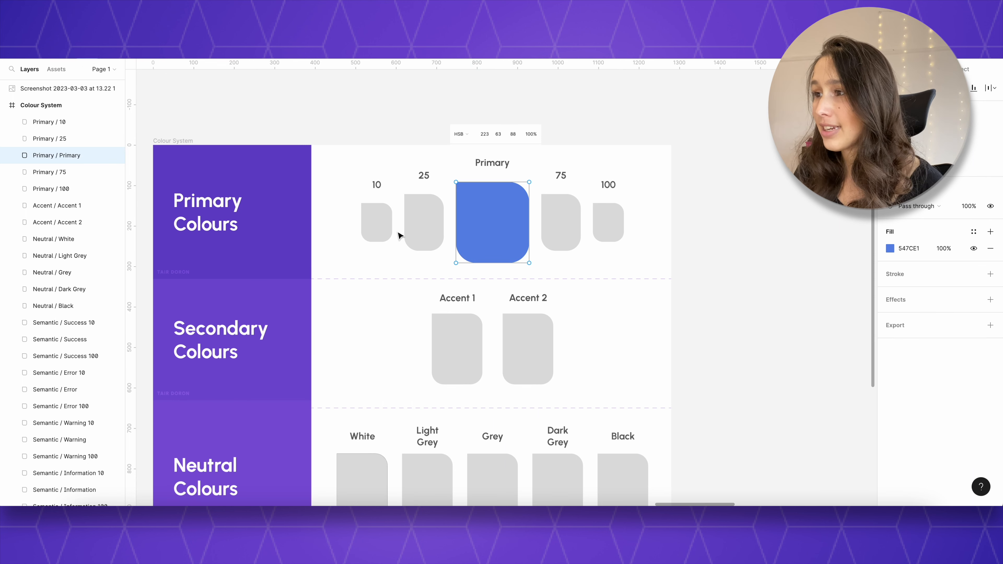
pyautogui.click(373, 231)
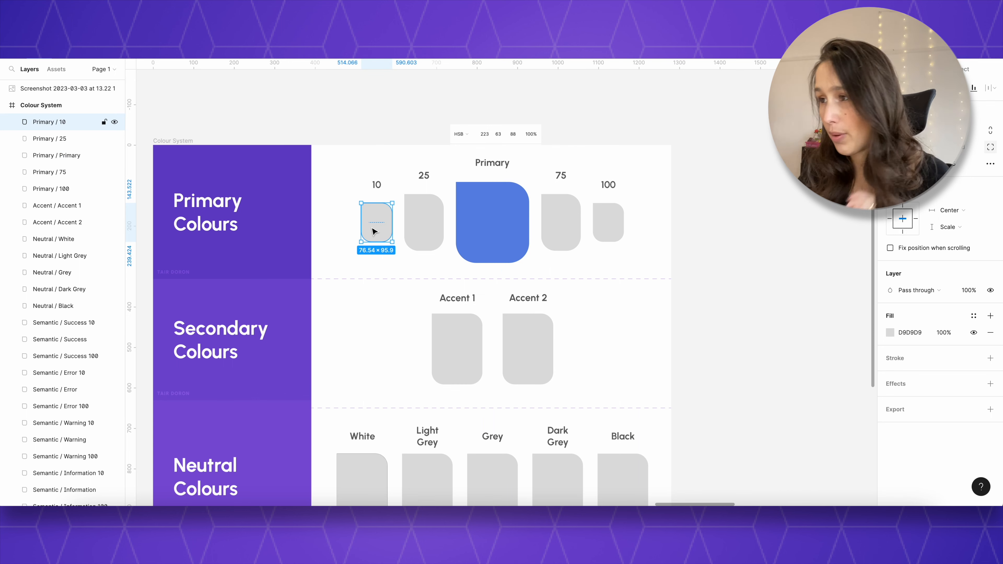
pyautogui.press('i')
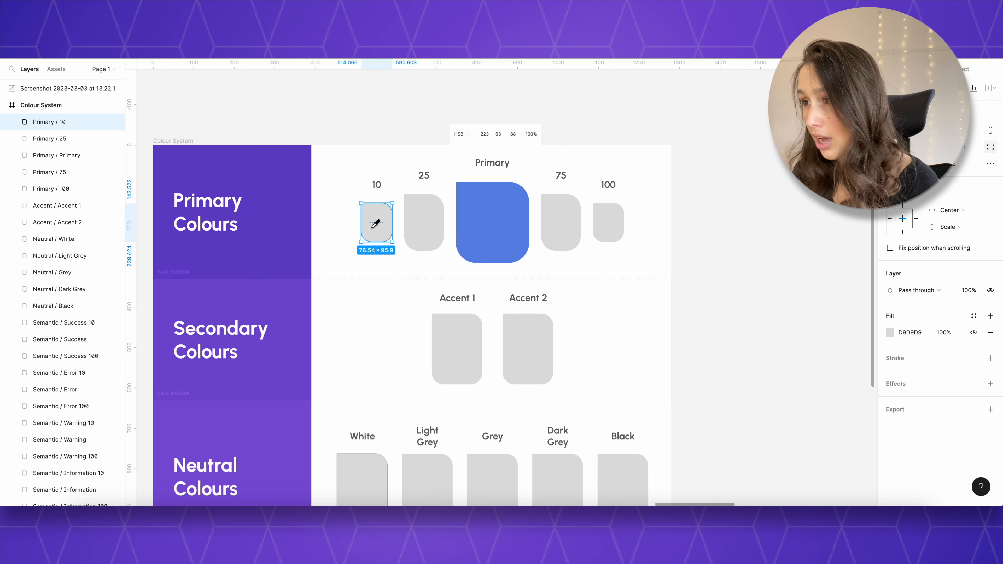
pyautogui.click(496, 198)
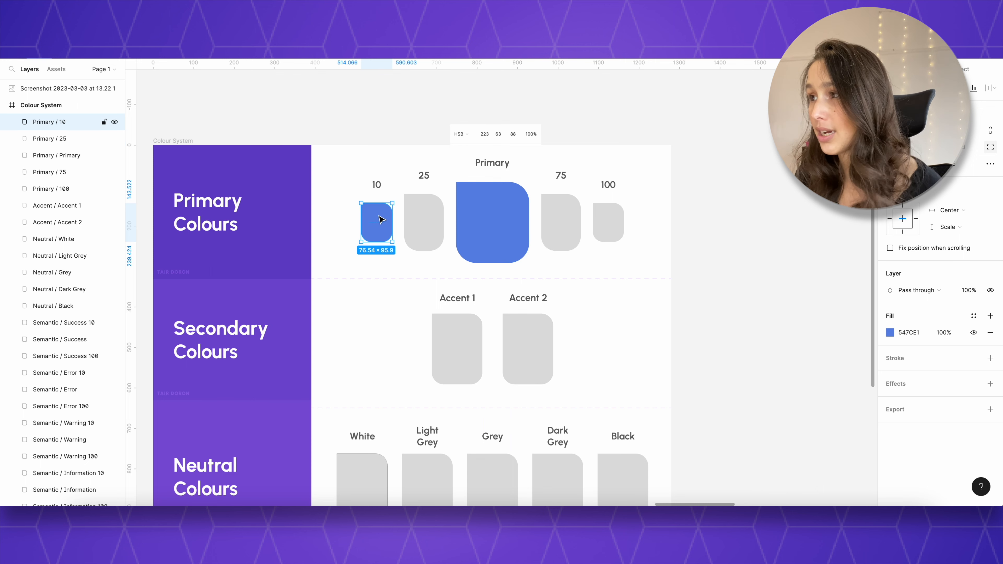
# - Set the HSB brightness of the Primary / 10 swatch's fill to 90 and raise it to 95
pyautogui.click(890, 332)
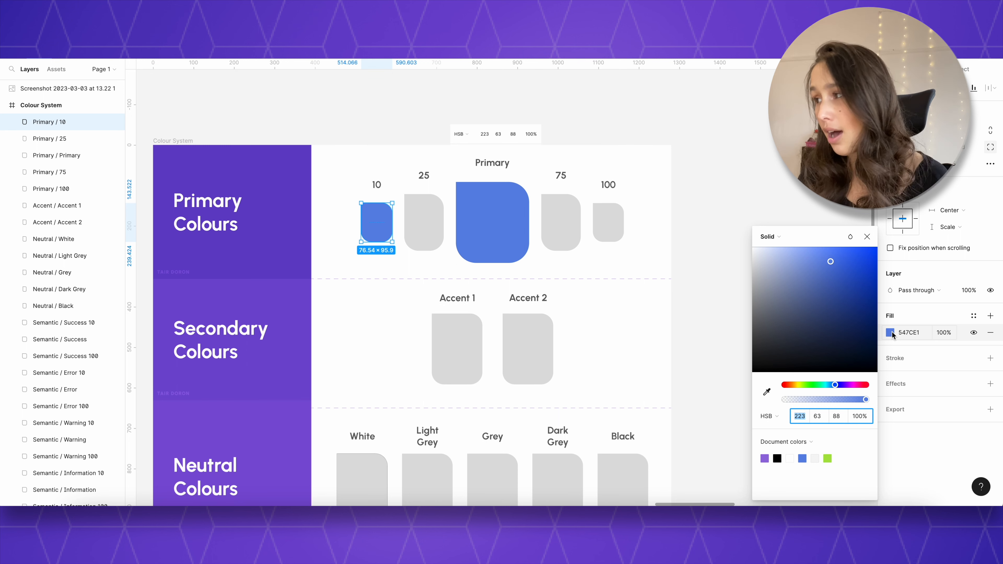
pyautogui.click(840, 416)
pyautogui.doubleClick(835, 416)
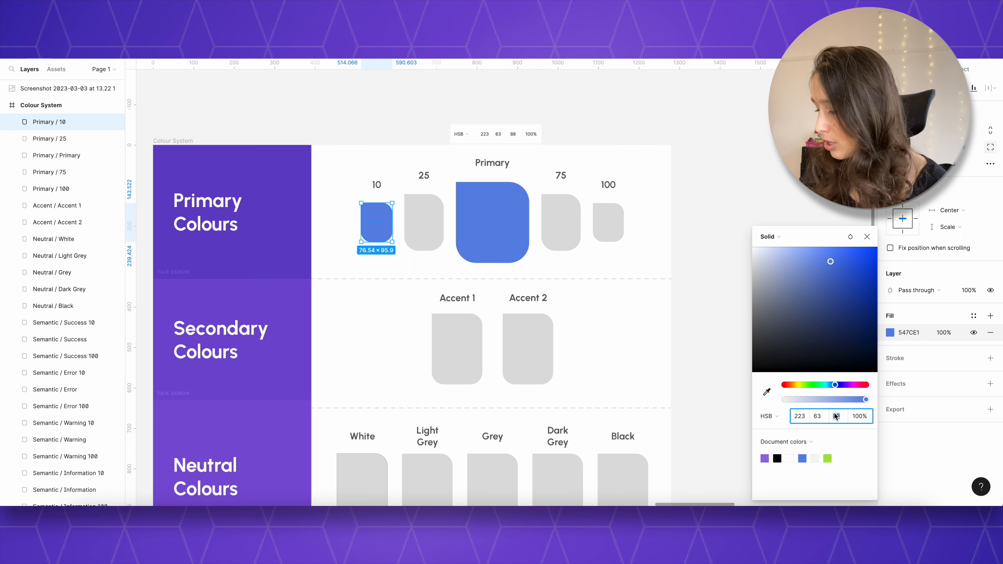
pyautogui.write('90')
pyautogui.press('Return')
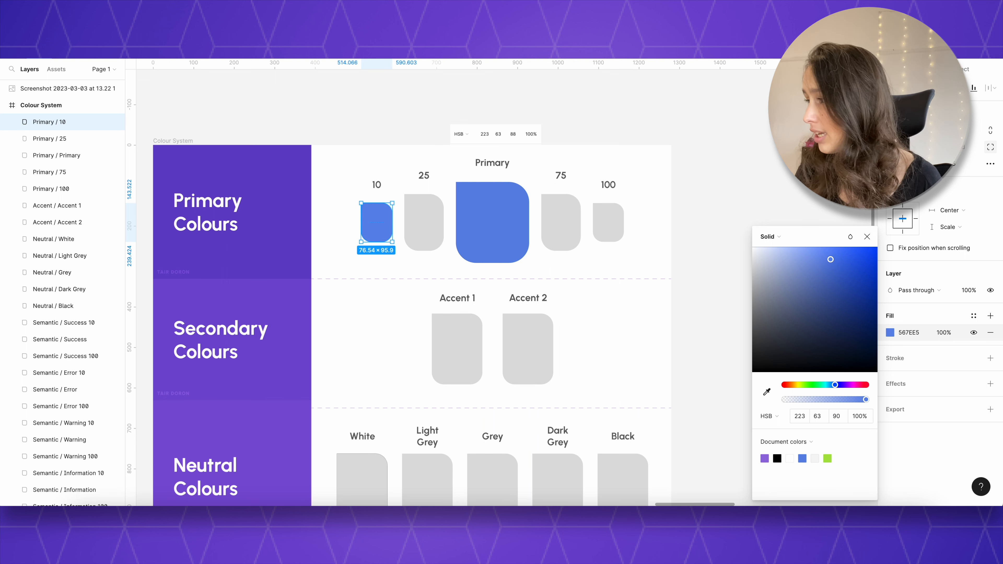
pyautogui.click(836, 416)
pyautogui.write('95')
pyautogui.press('Return')
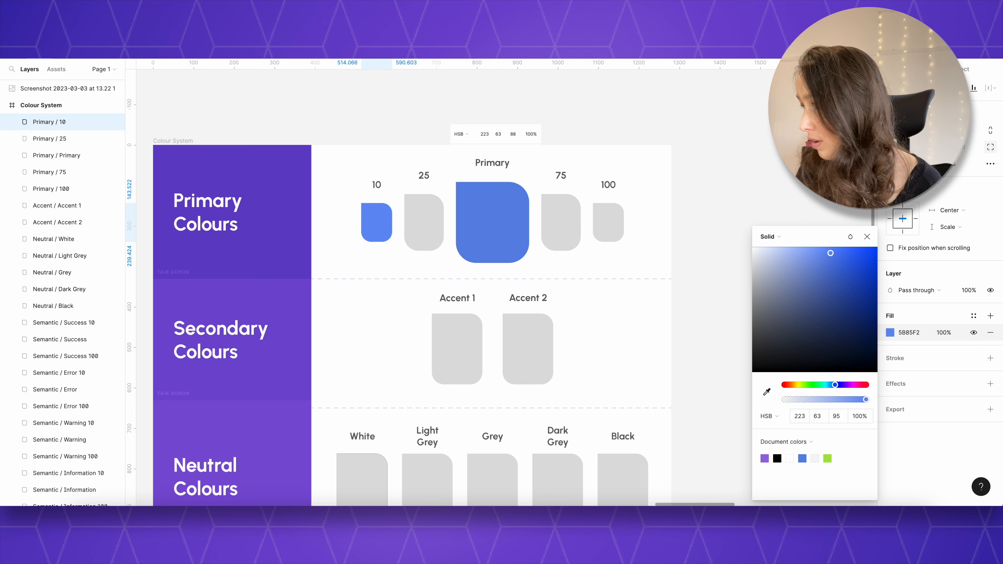
# - Set the Primary / 10 swatch's saturation to 10 and its brightness to 97
pyautogui.click(825, 417)
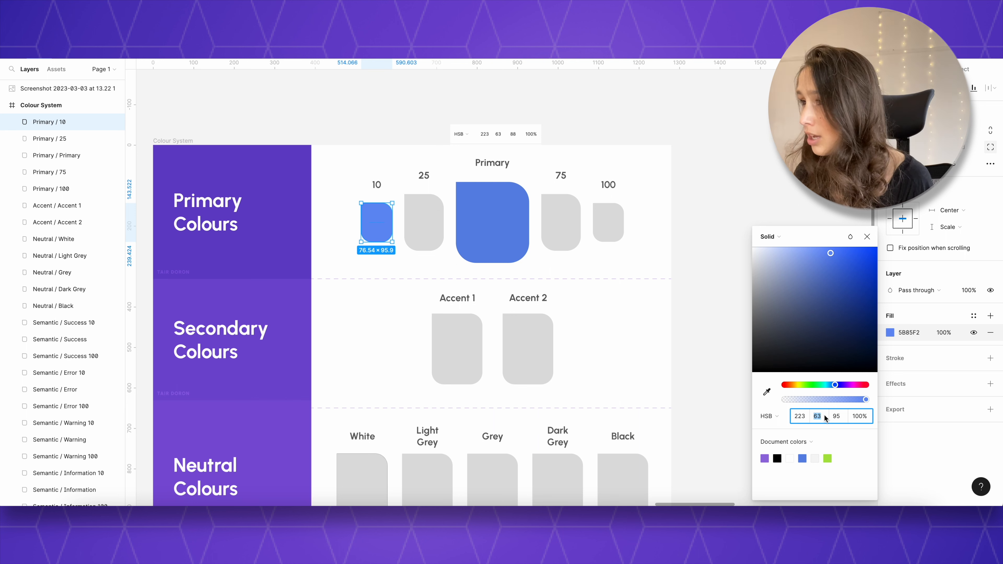
pyautogui.write('10')
pyautogui.press('Return')
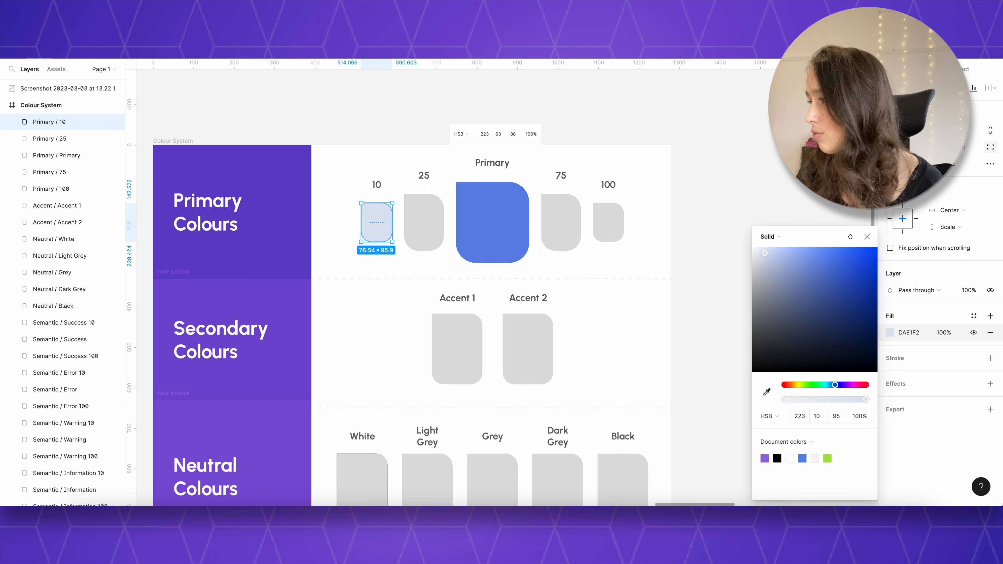
pyautogui.click(826, 417)
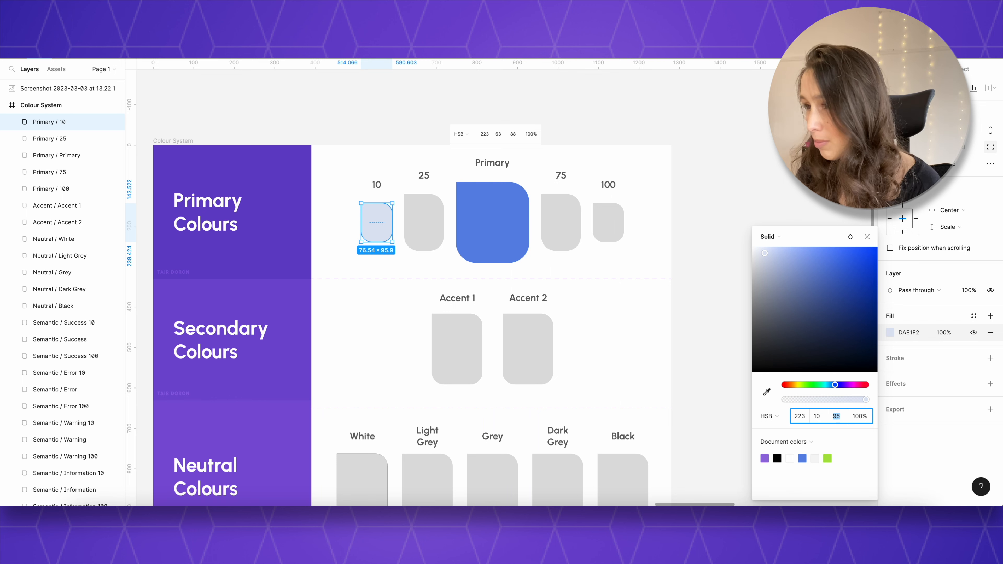
pyautogui.write('97')
pyautogui.press('Return')
pyautogui.press('Escape')
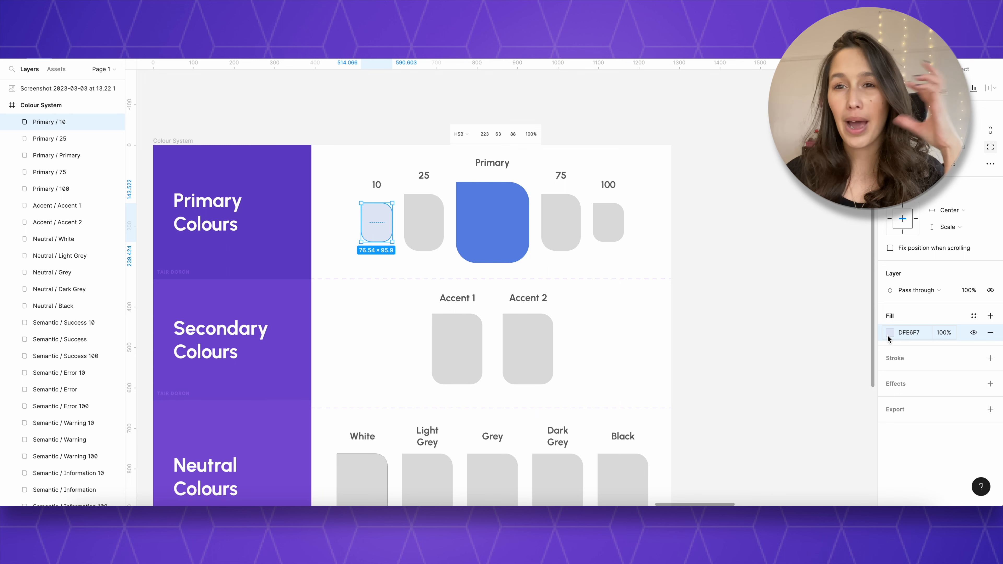
# - Lower the Primary / 10 swatch's saturation to 5, compare the tint on the canvas, and readjust it slightly
pyautogui.click(894, 330)
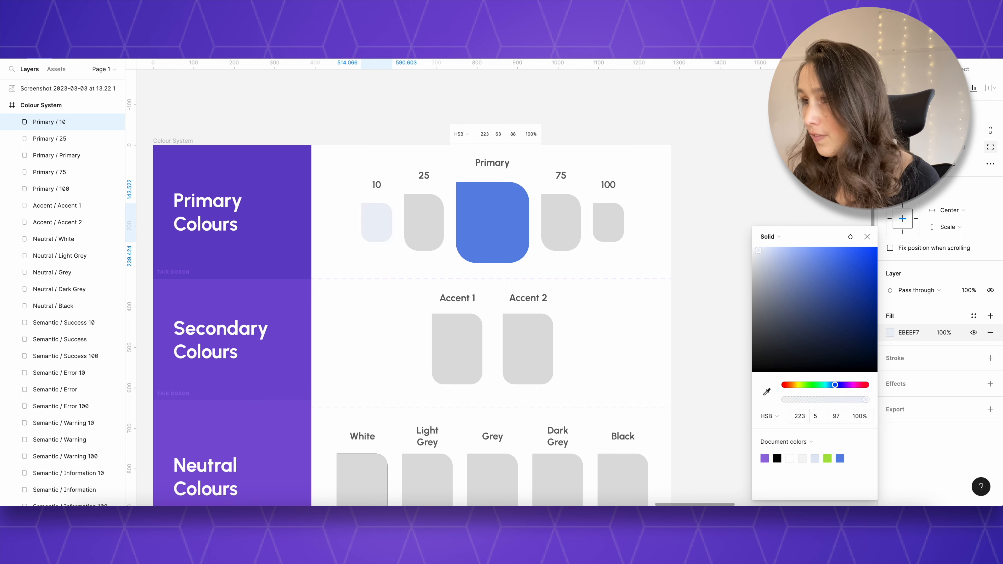
pyautogui.click(665, 181)
pyautogui.click(389, 229)
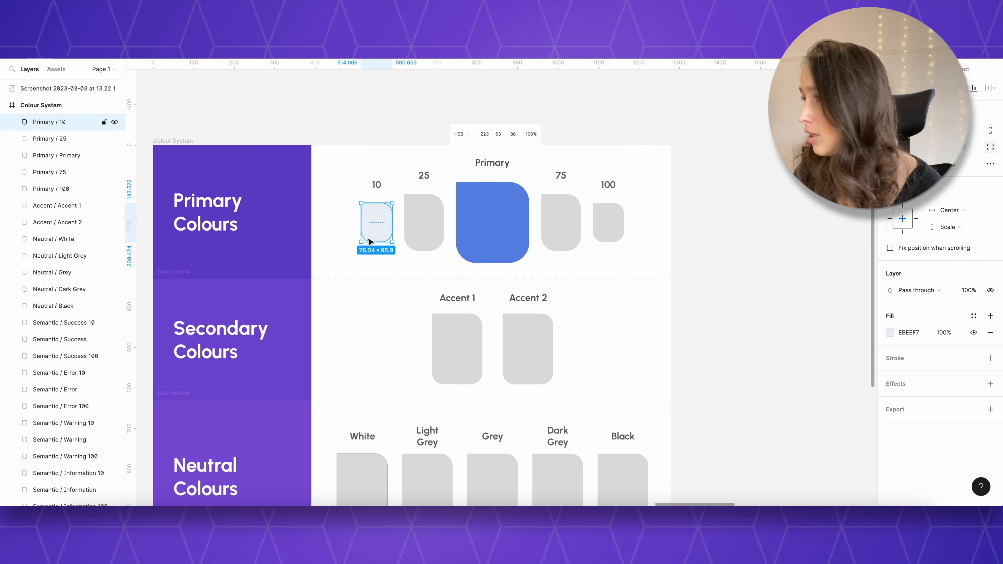
pyautogui.click(883, 332)
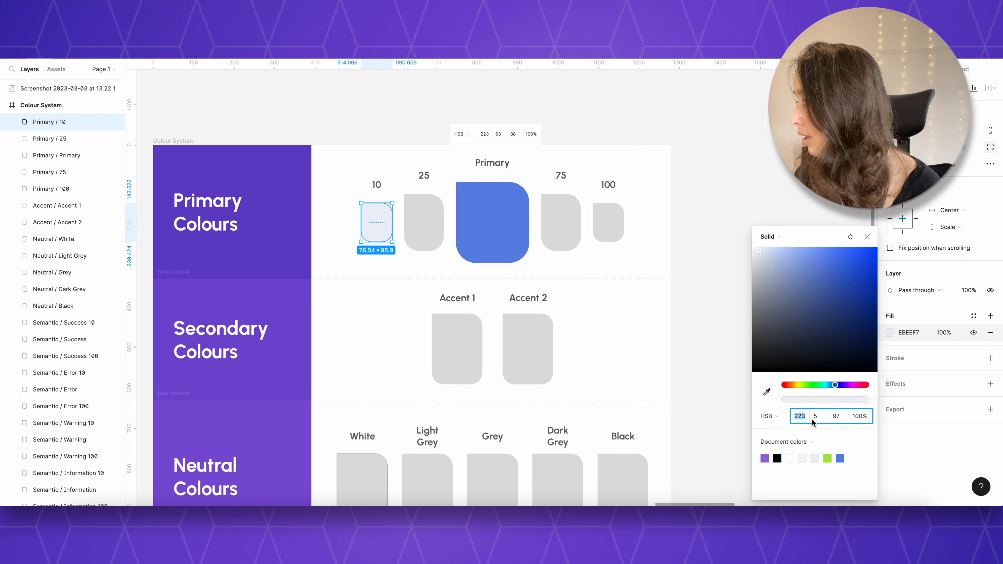
pyautogui.click(634, 90)
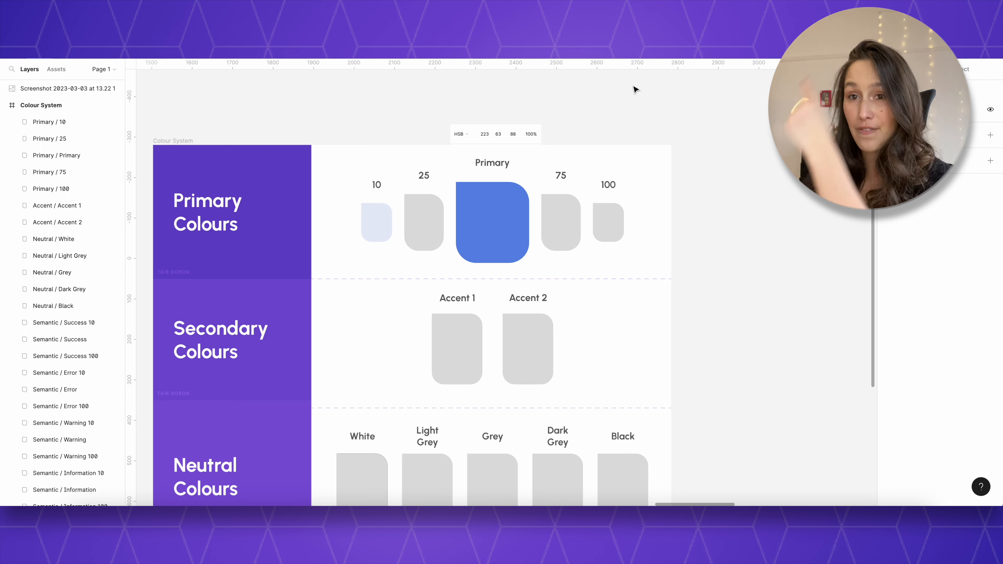
# - Fill the Primary / 100 swatch with the blue sampled from the large Primary swatch
pyautogui.click(620, 210)
pyautogui.press('i')
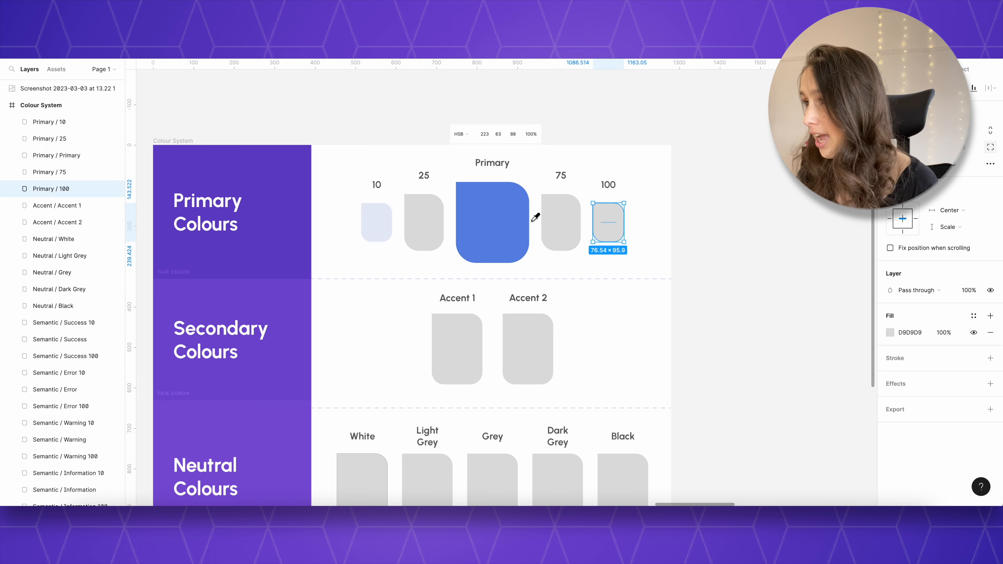
pyautogui.click(520, 220)
# - Set the Primary / 100 swatch's HSB saturation to 90 and its brightness to 0
pyautogui.click(889, 332)
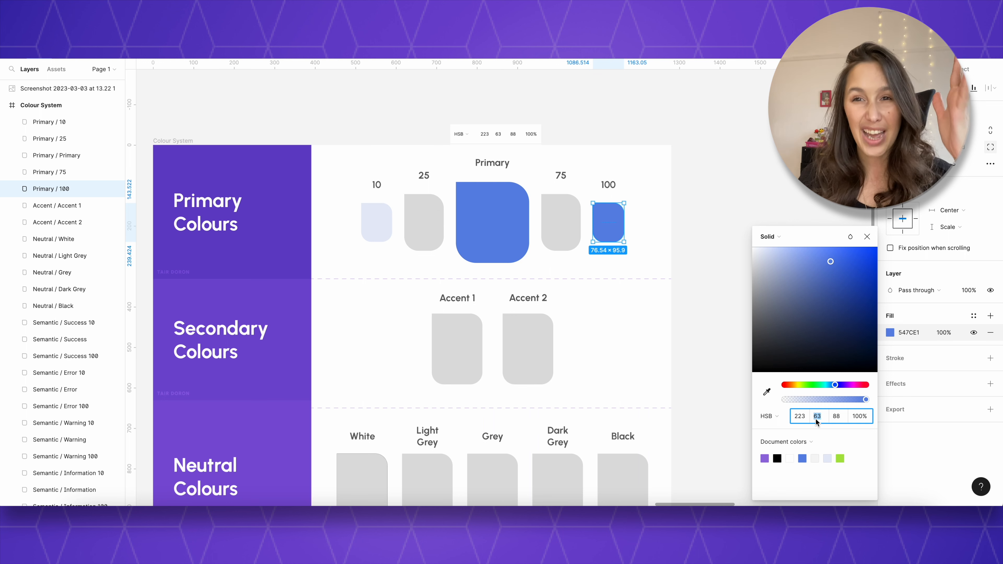
pyautogui.write('90')
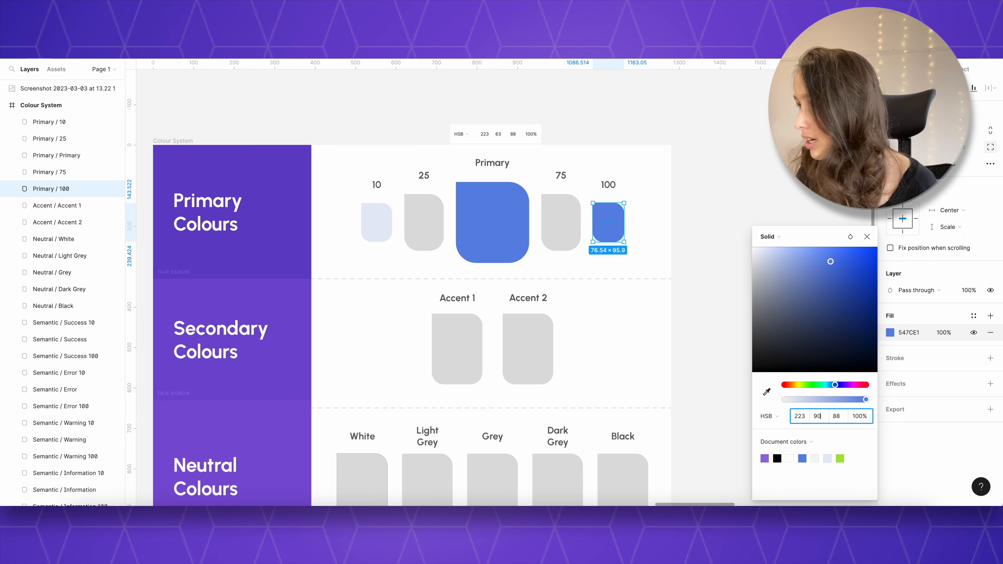
pyautogui.press('Return')
pyautogui.click(837, 416)
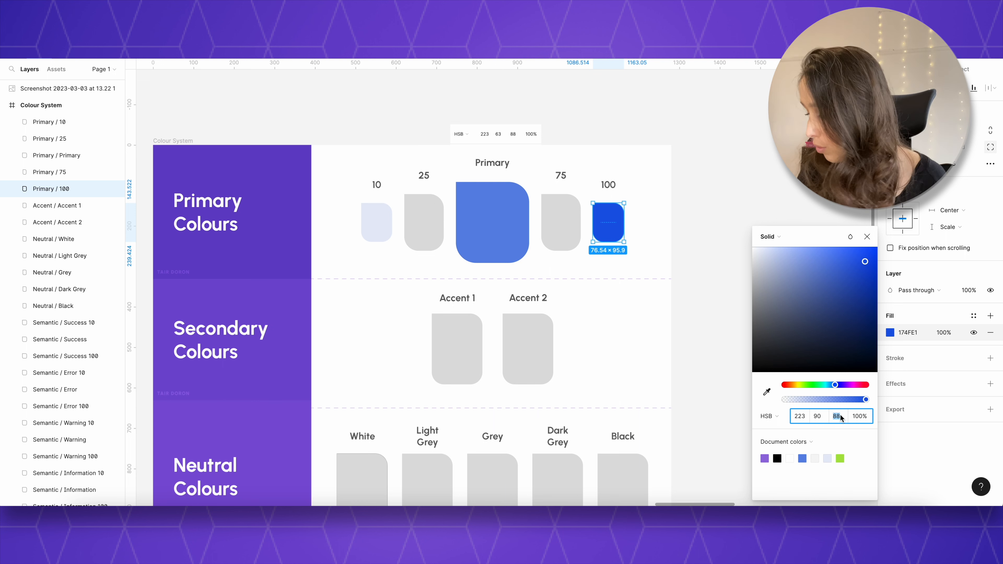
pyautogui.write('0')
pyautogui.press('Return')
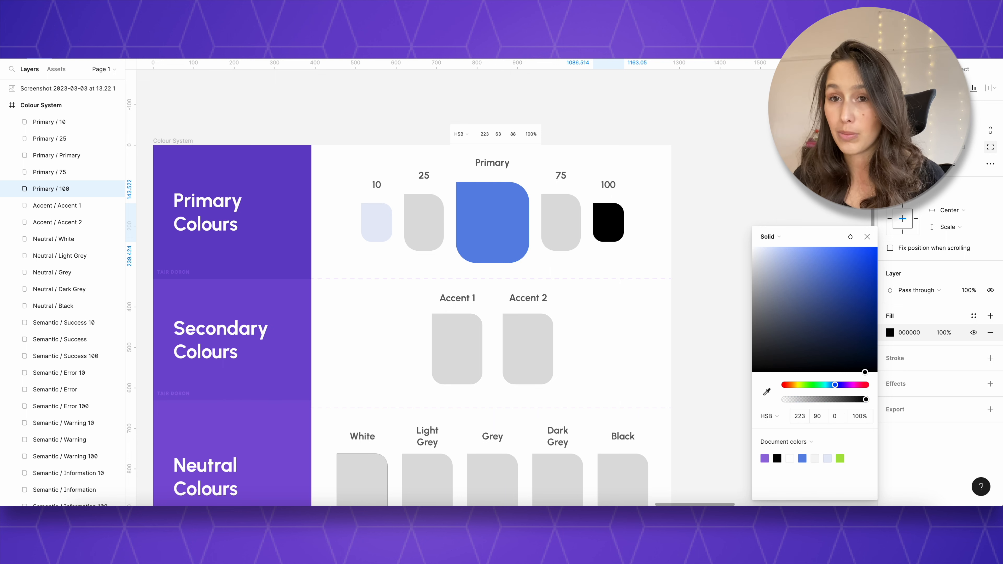
# - Try brightness values of 20 and 15 on the Primary / 100 swatch's fill
pyautogui.click(839, 414)
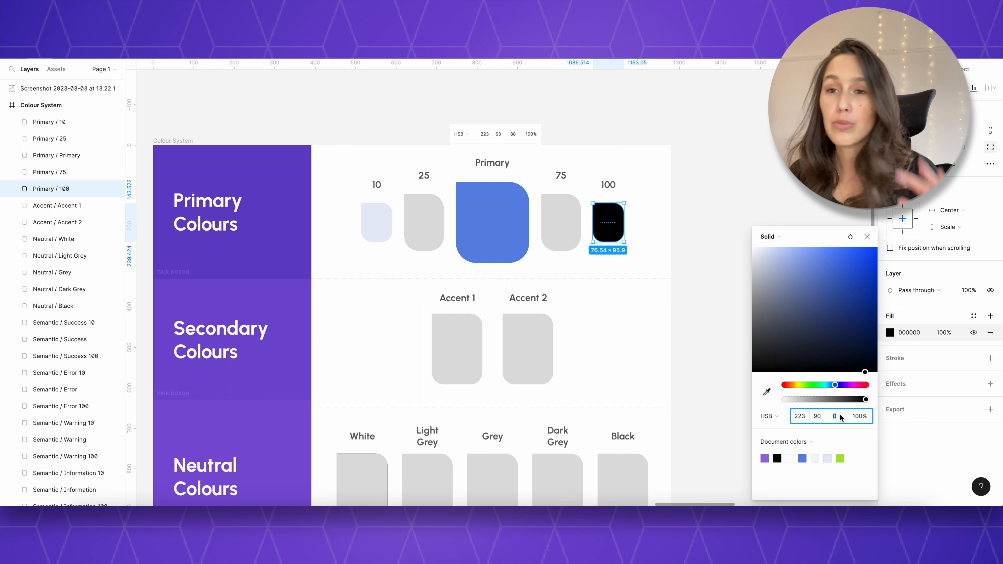
pyautogui.write('20')
pyautogui.press('Return')
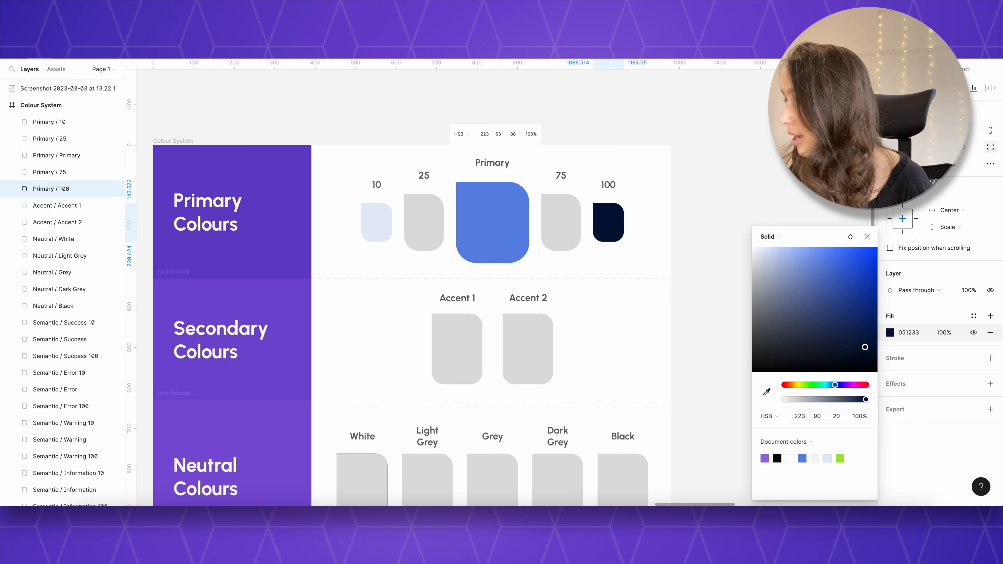
pyautogui.click(838, 416)
pyautogui.write('15')
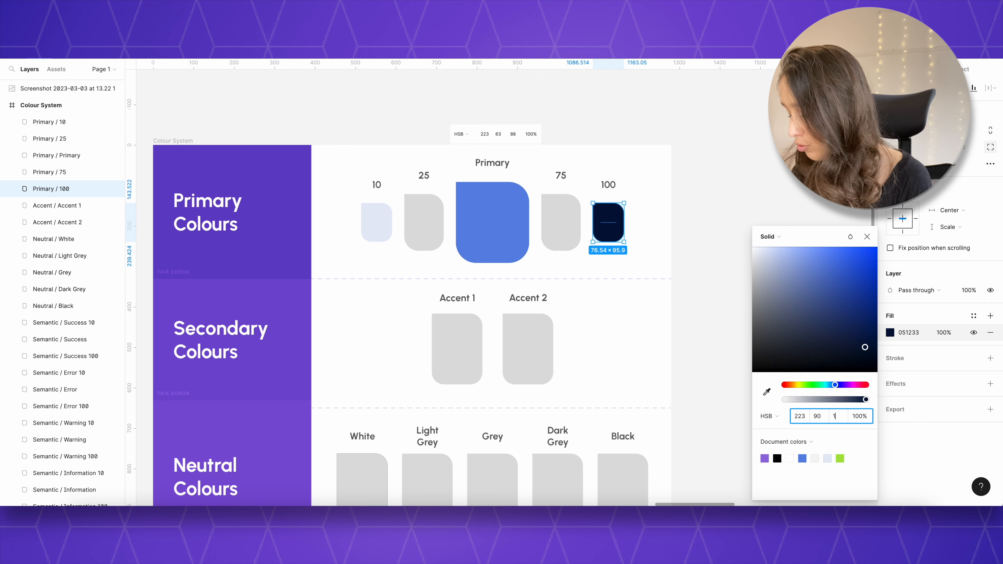
pyautogui.press('Return')
# - Set the Primary / 100 swatch's brightness to 25 and its saturation to 86, and deselect the swatch
pyautogui.click(837, 415)
pyautogui.write('25')
pyautogui.press('Return')
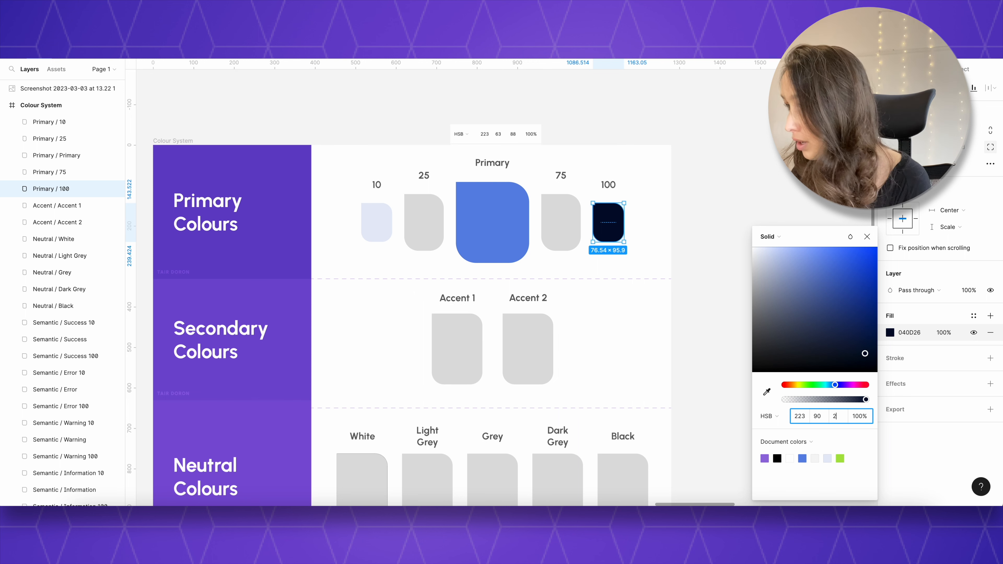
pyautogui.click(828, 416)
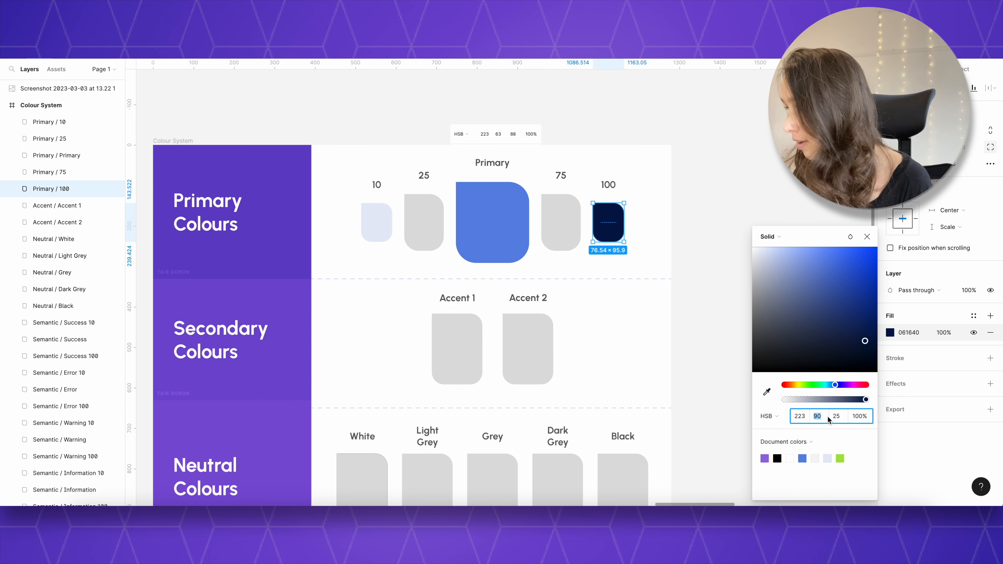
pyautogui.write('86')
pyautogui.press('Return')
pyautogui.click(810, 216)
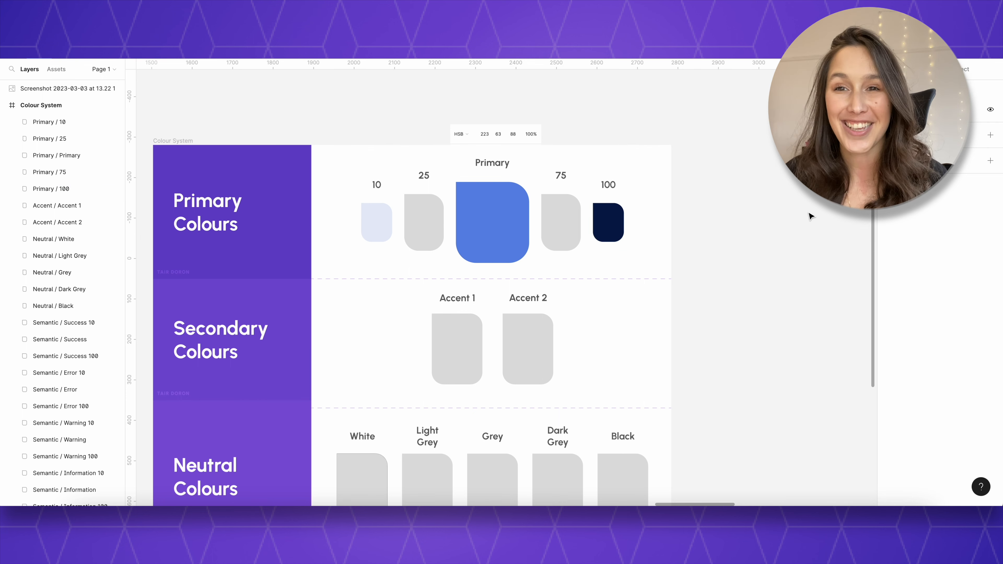
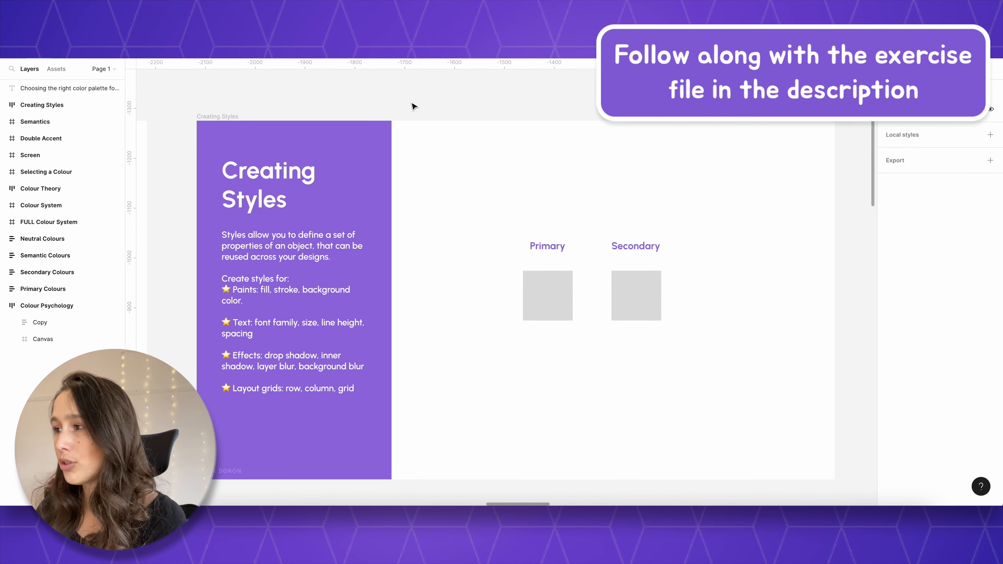
# - Fill the square under the Primary label with pure red, FF0000
pyautogui.click(552, 279)
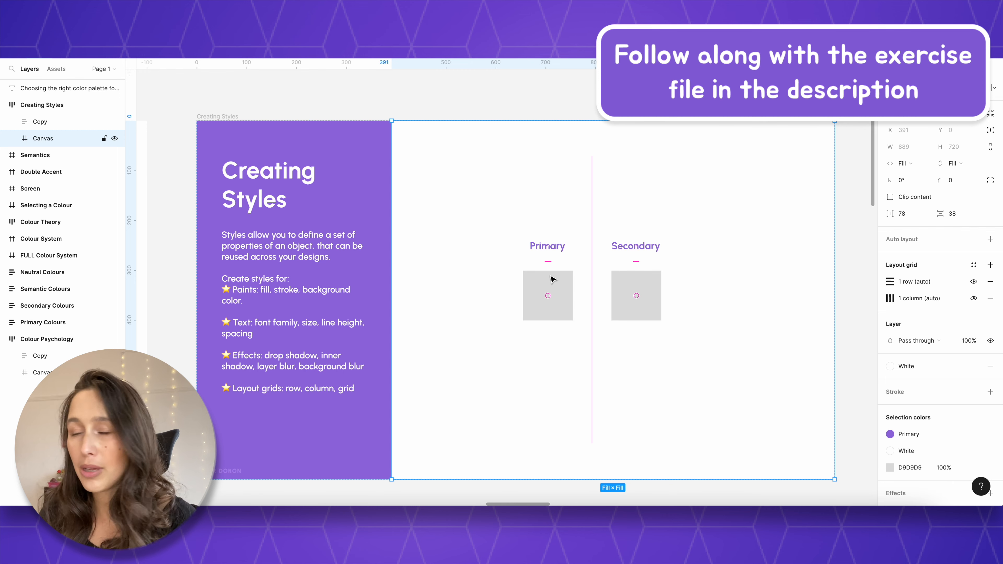
pyautogui.click(553, 279)
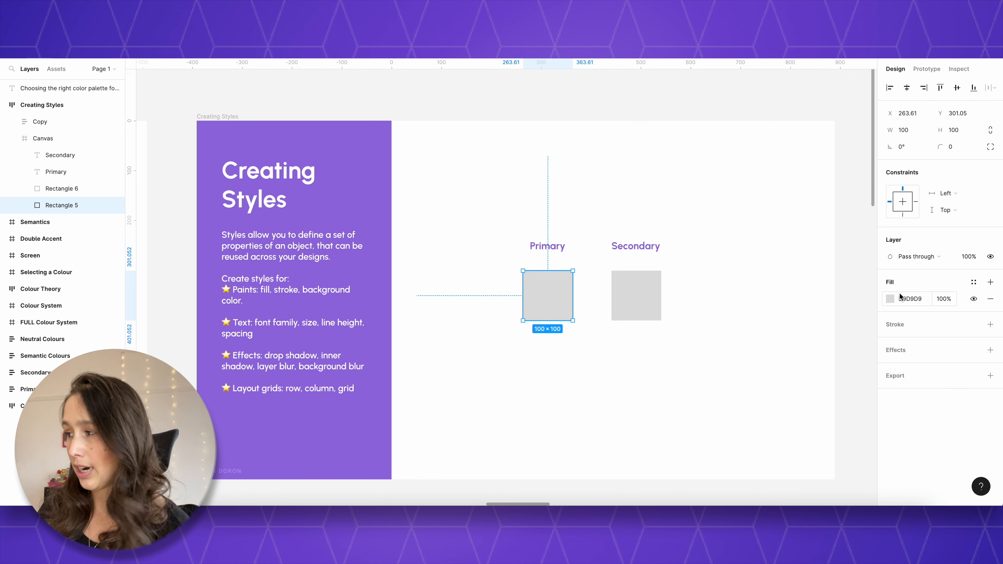
pyautogui.click(891, 298)
pyautogui.moveTo(861, 293); pyautogui.dragTo(892, 243)
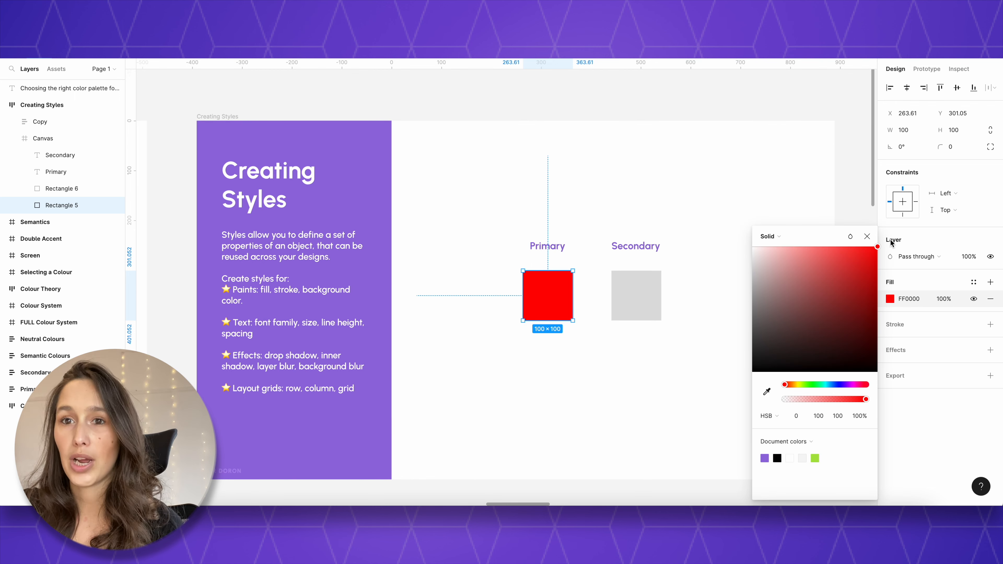
pyautogui.click(867, 237)
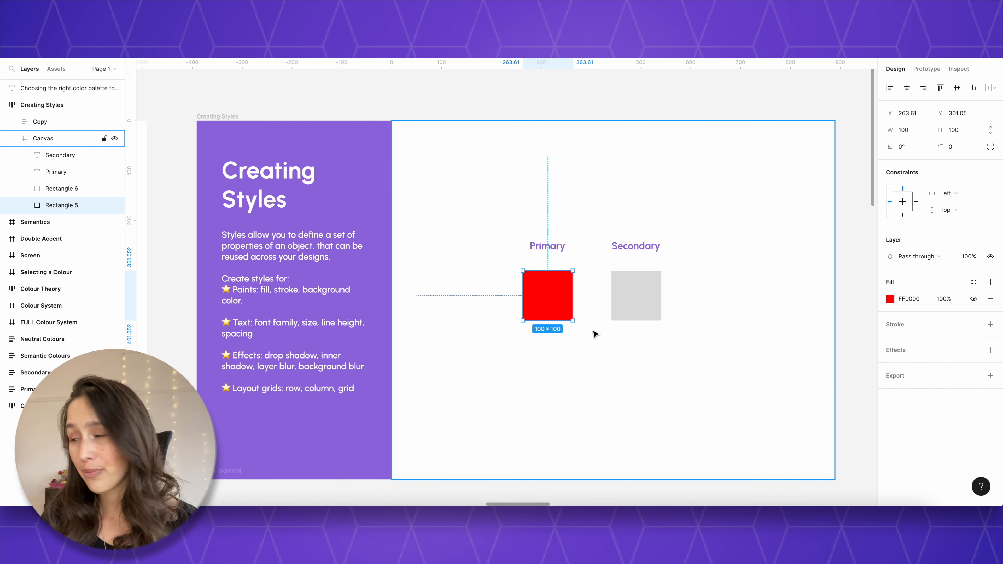
# - Create a colour style named "My Red" from the Primary square's fill and deselect the square
pyautogui.click(977, 284)
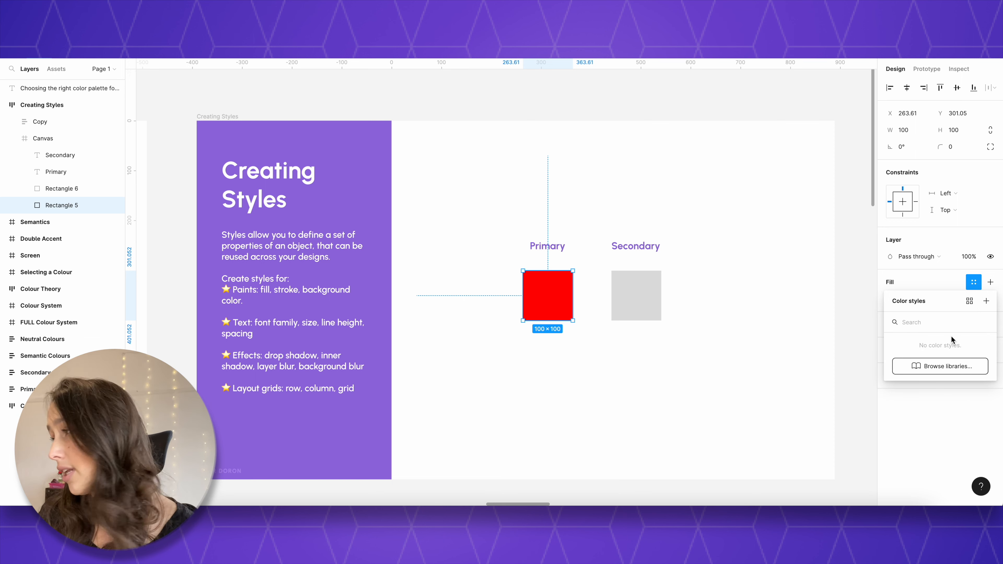
pyautogui.click(985, 301)
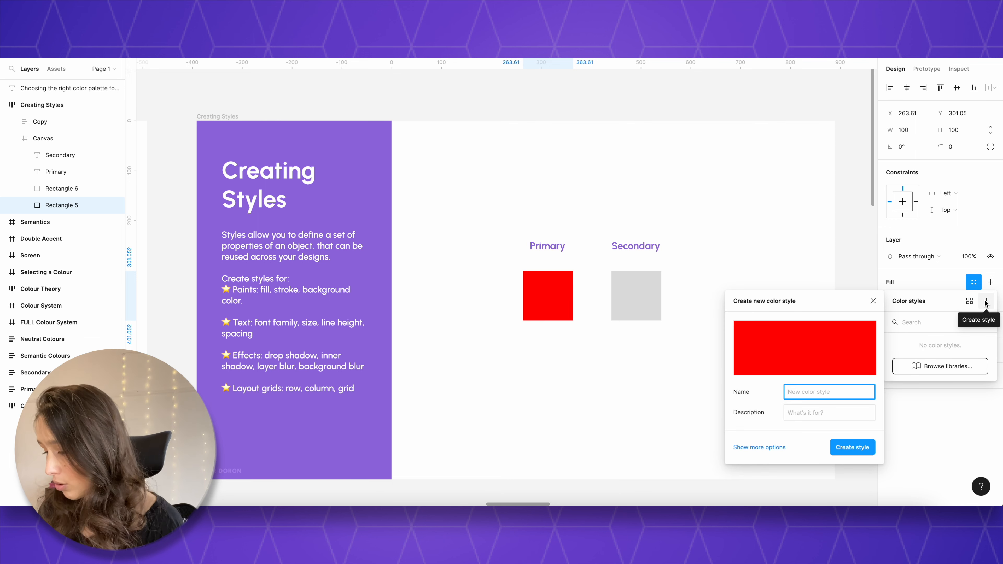
pyautogui.write('My ')
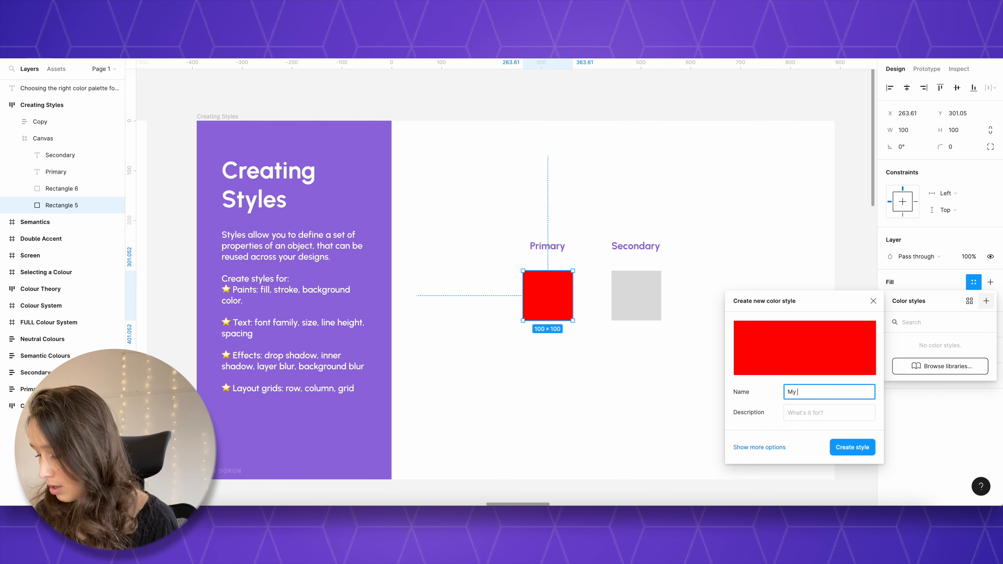
pyautogui.write('Red')
pyautogui.press('Return')
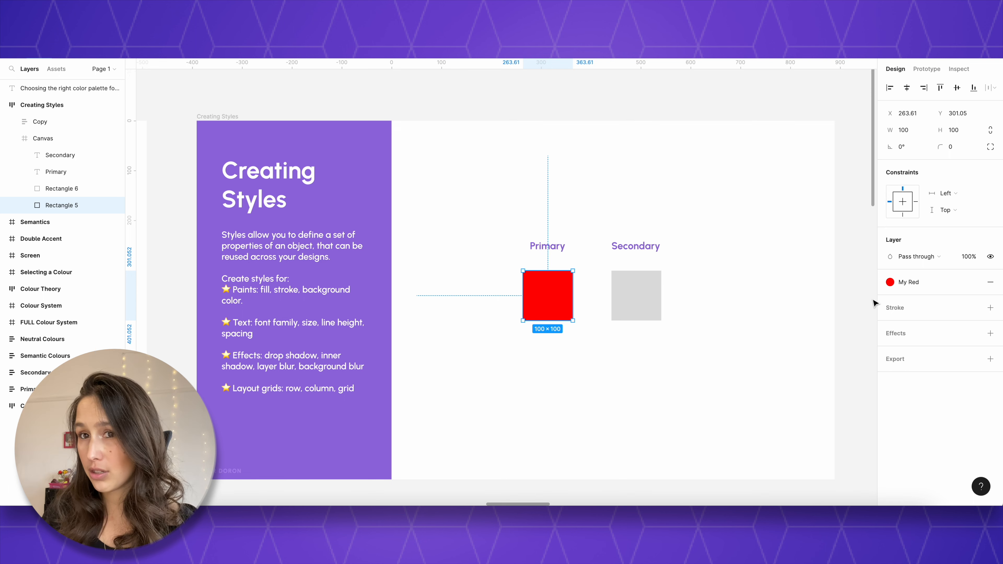
pyautogui.click(869, 296)
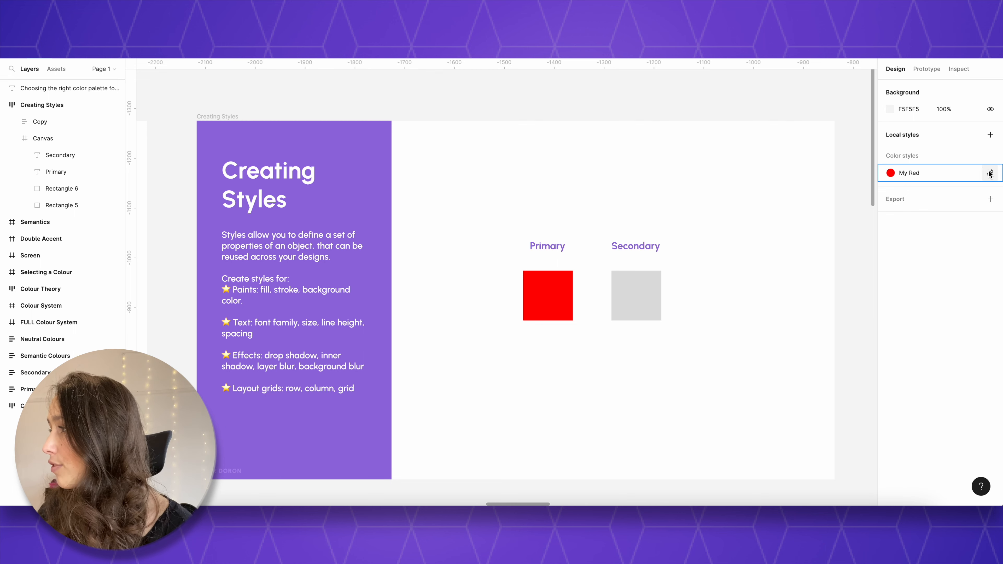
# - Add the description "Use for titles" to the My Red colour style
pyautogui.click(990, 172)
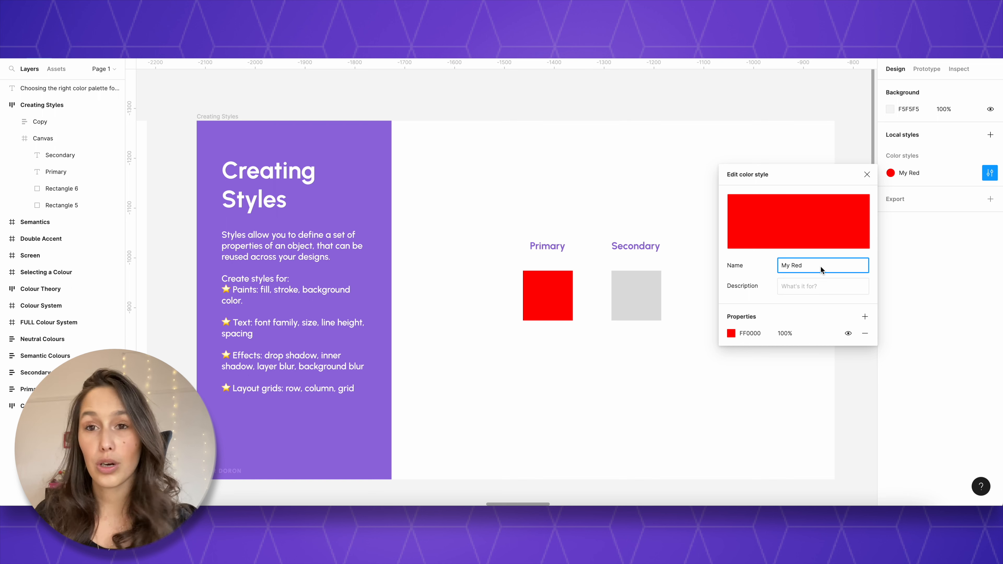
pyautogui.click(817, 285)
pyautogui.write('Us')
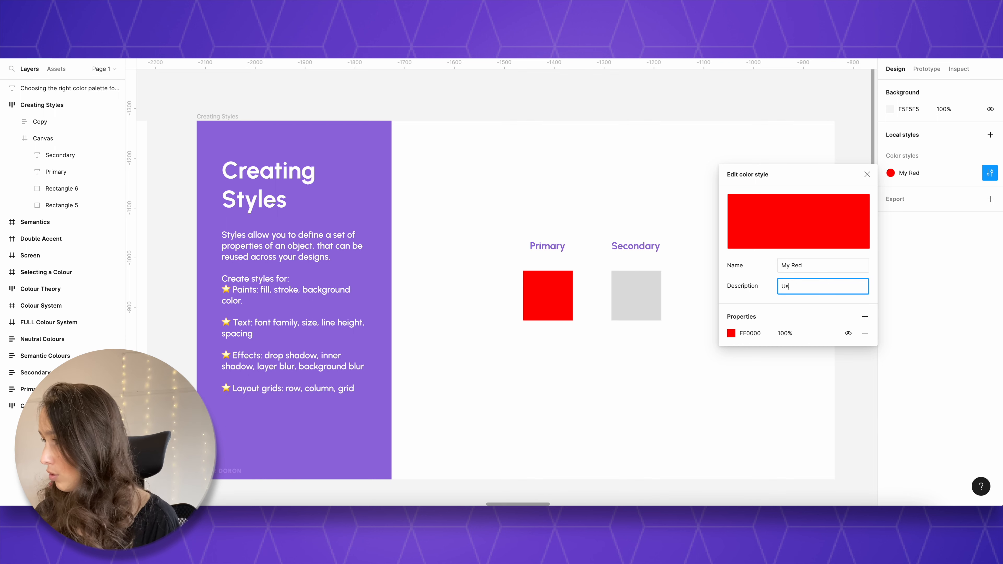
pyautogui.write('e for titles')
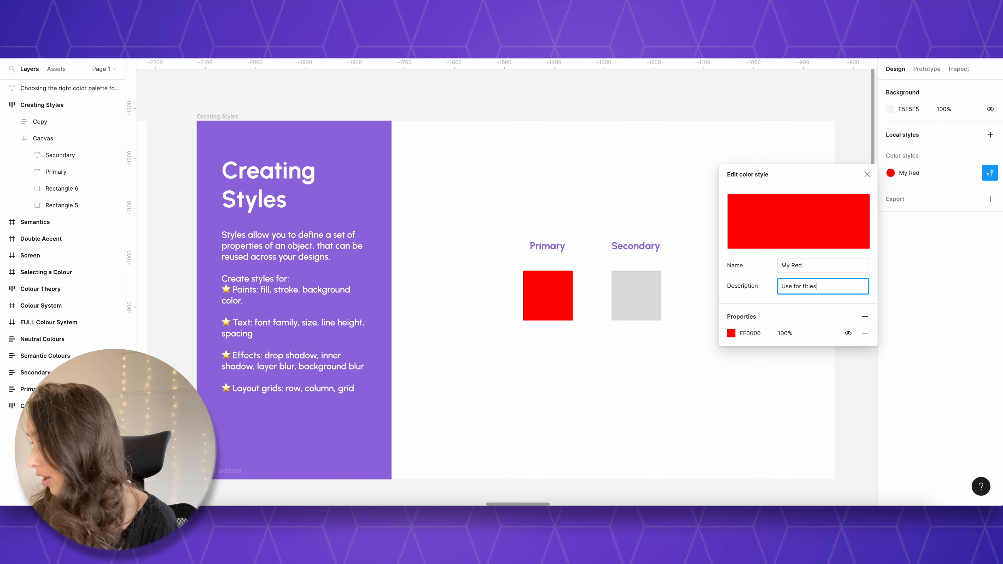
pyautogui.click(817, 103)
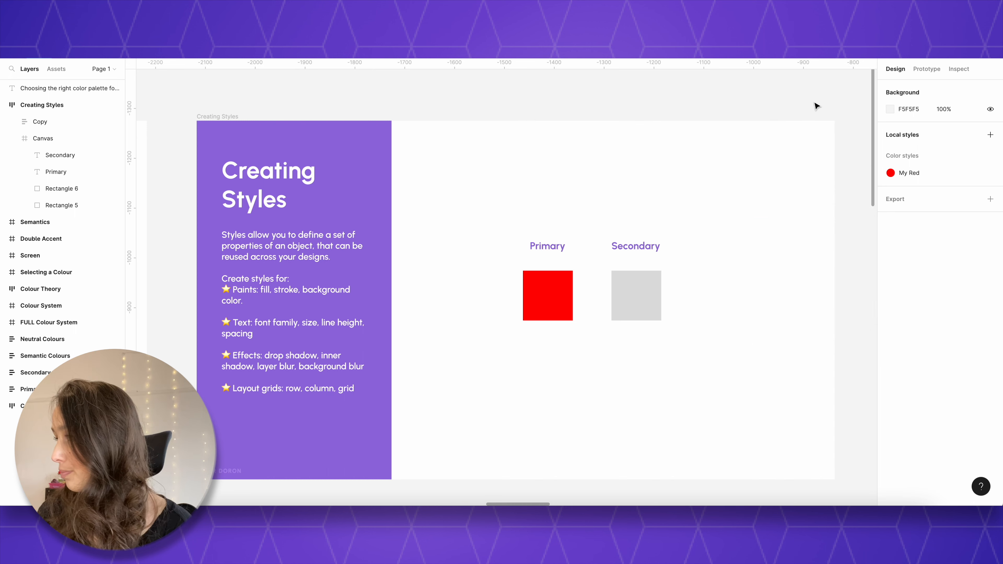
# - Check the style name and description shown for the Primary square's fill
pyautogui.click(545, 299)
pyautogui.click(560, 297)
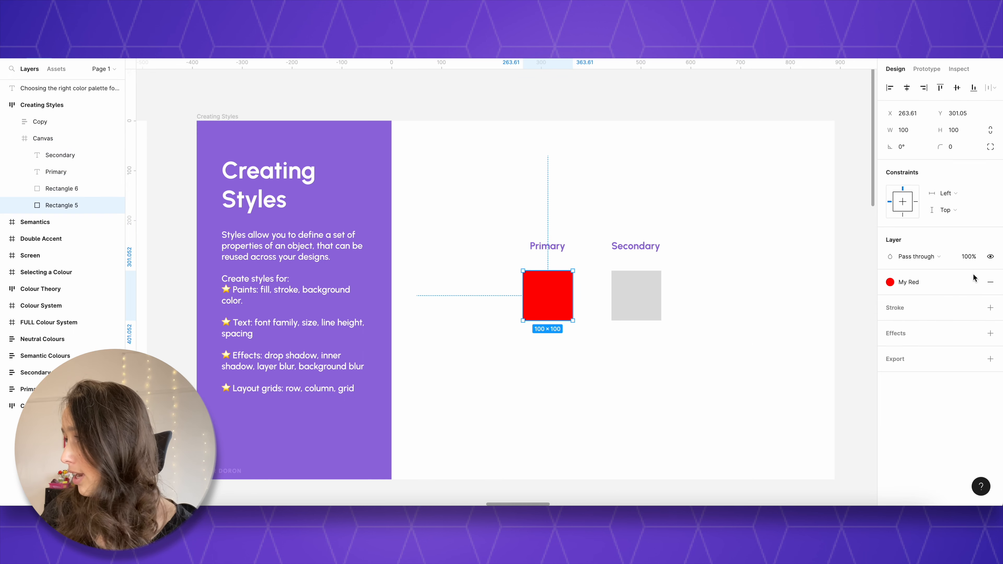
pyautogui.moveTo(920, 281)
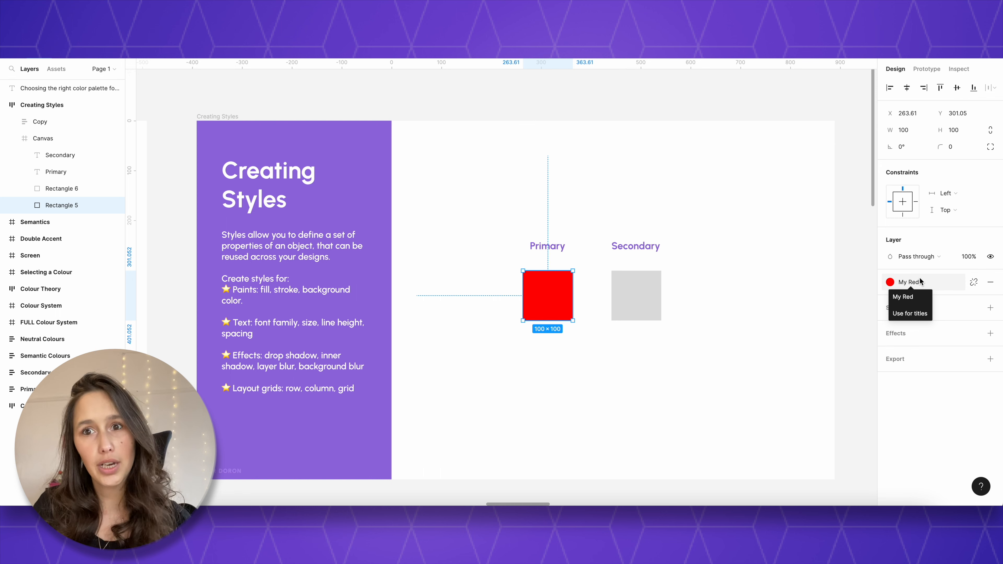
pyautogui.click(619, 293)
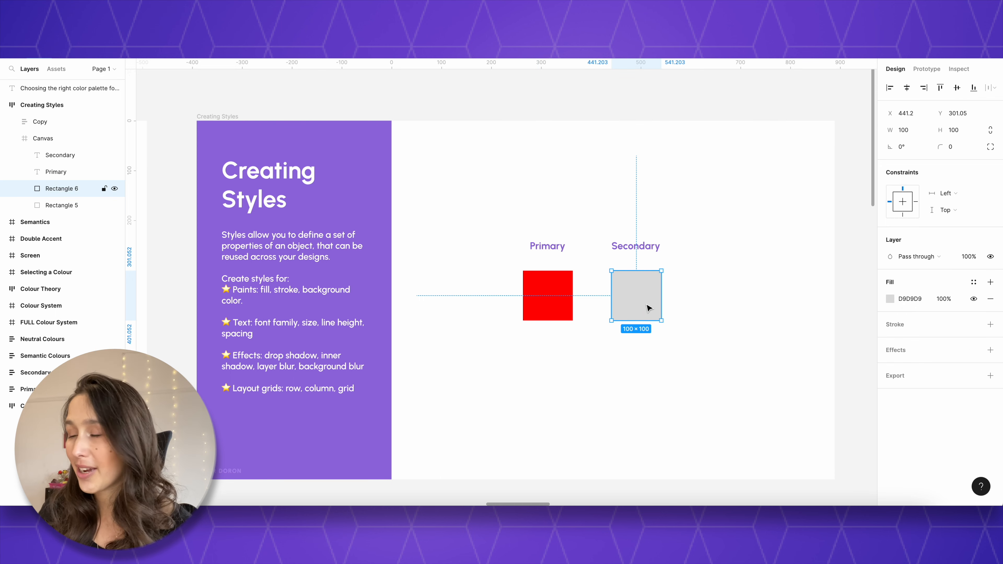
pyautogui.click(698, 119)
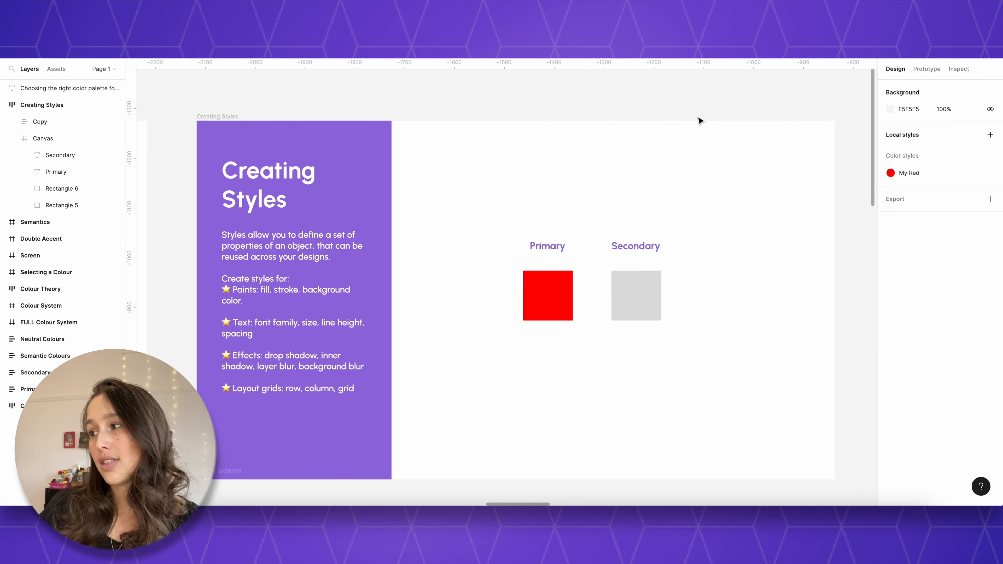
# - Fill the square under the Secondary label with vivid purple, 7000FF
pyautogui.click(651, 280)
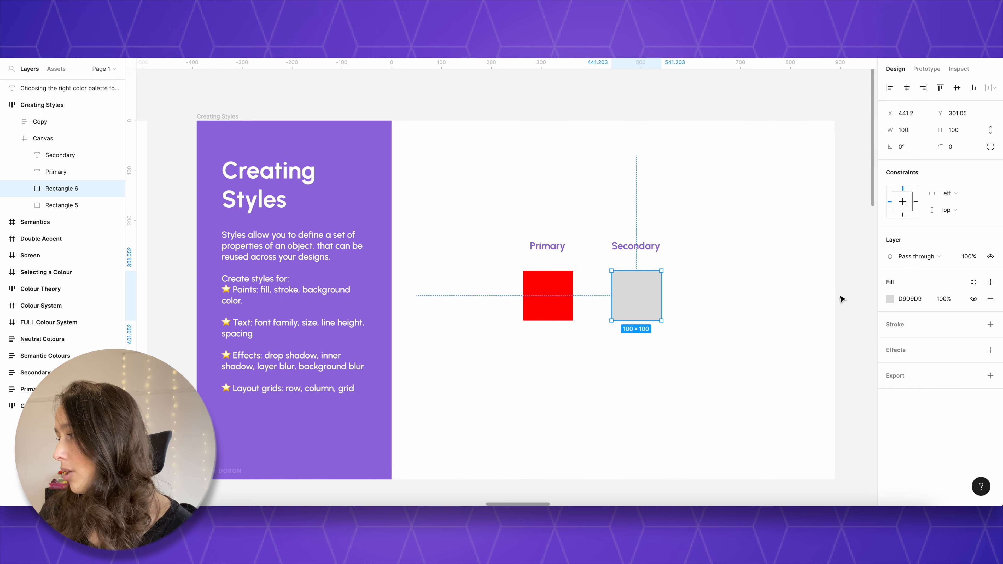
pyautogui.click(890, 299)
pyautogui.moveTo(825, 312); pyautogui.dragTo(876, 249)
pyautogui.click(844, 386)
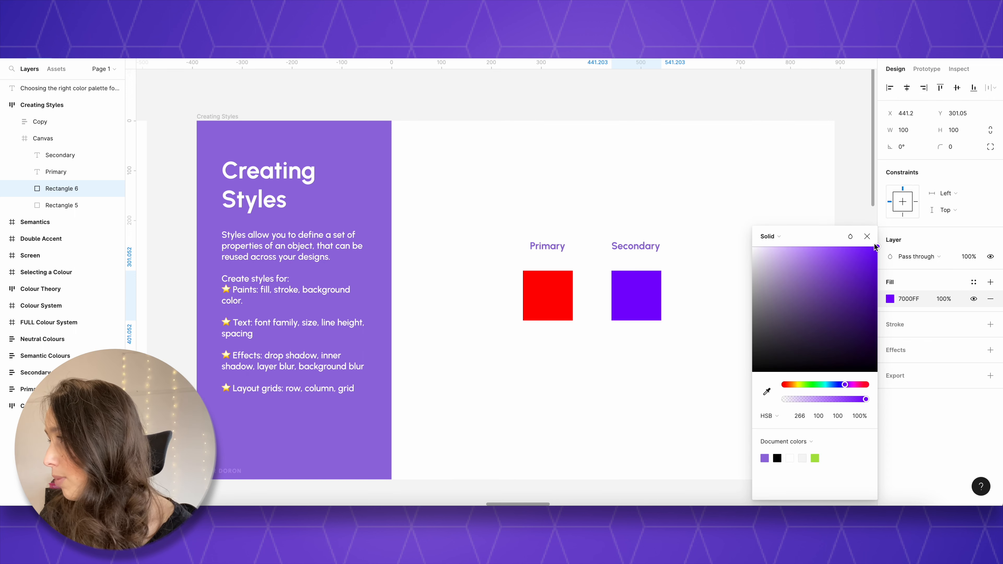
pyautogui.click(867, 237)
pyautogui.press('Escape')
# - Create a colour style named "My Colours / Purple" from the Secondary square's fill, nesting it in a folder
pyautogui.click(633, 295)
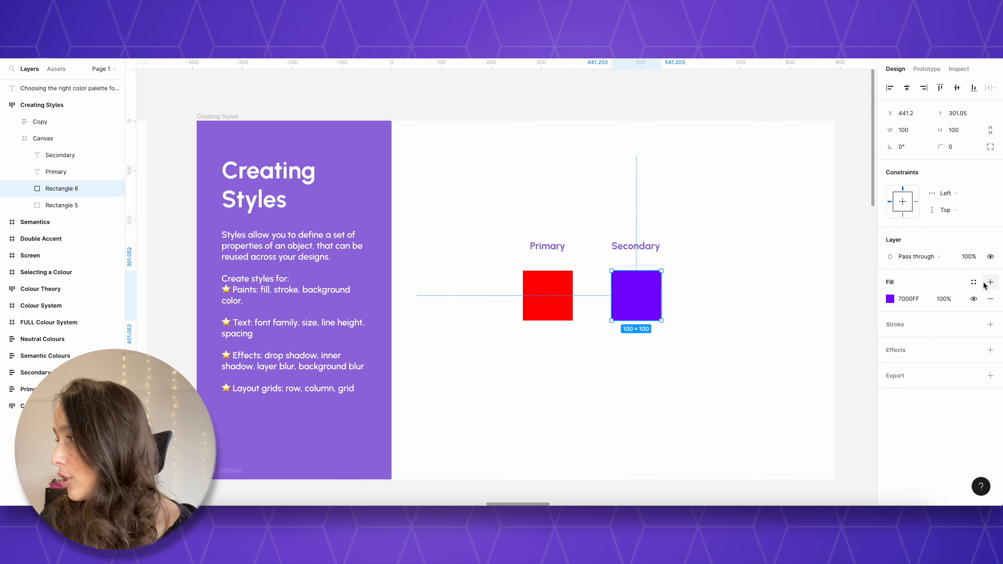
pyautogui.click(972, 283)
pyautogui.click(984, 301)
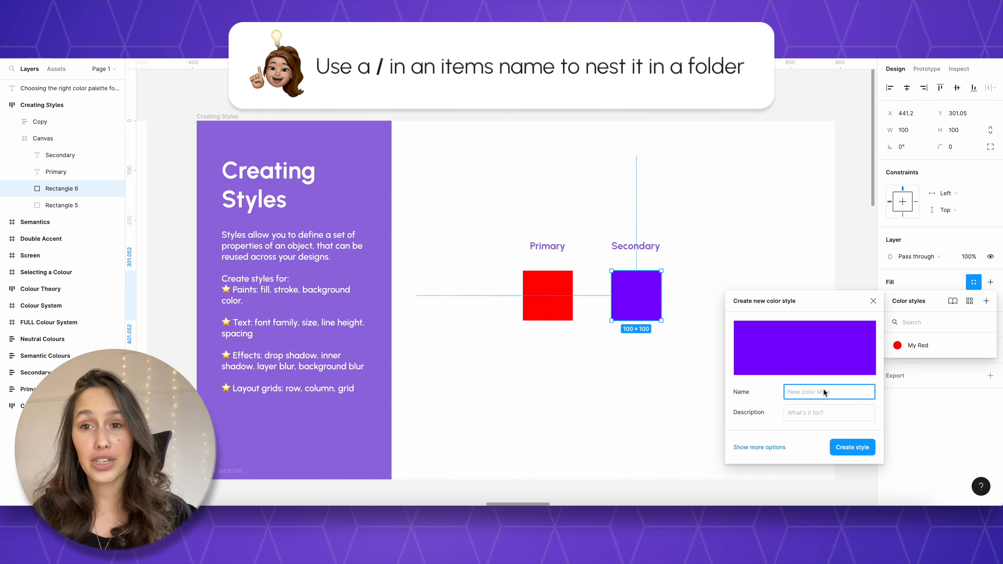
pyautogui.write('My COlours')
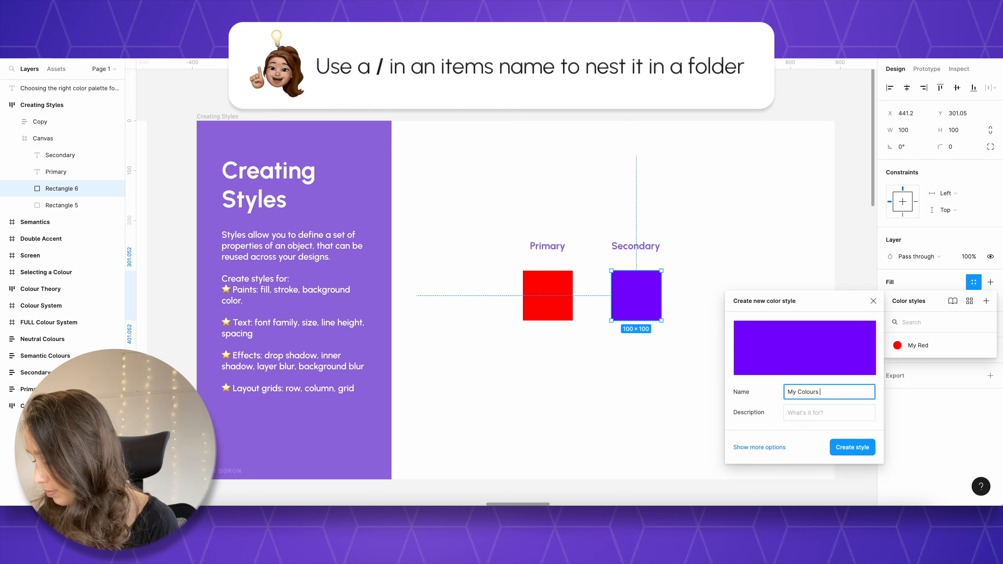
pyautogui.press('BackSpace')
pyautogui.press('BackSpace')
pyautogui.press('BackSpace')
pyautogui.press('BackSpace')
pyautogui.press('BackSpace')
pyautogui.press('BackSpace')
pyautogui.write('olours / Purple')
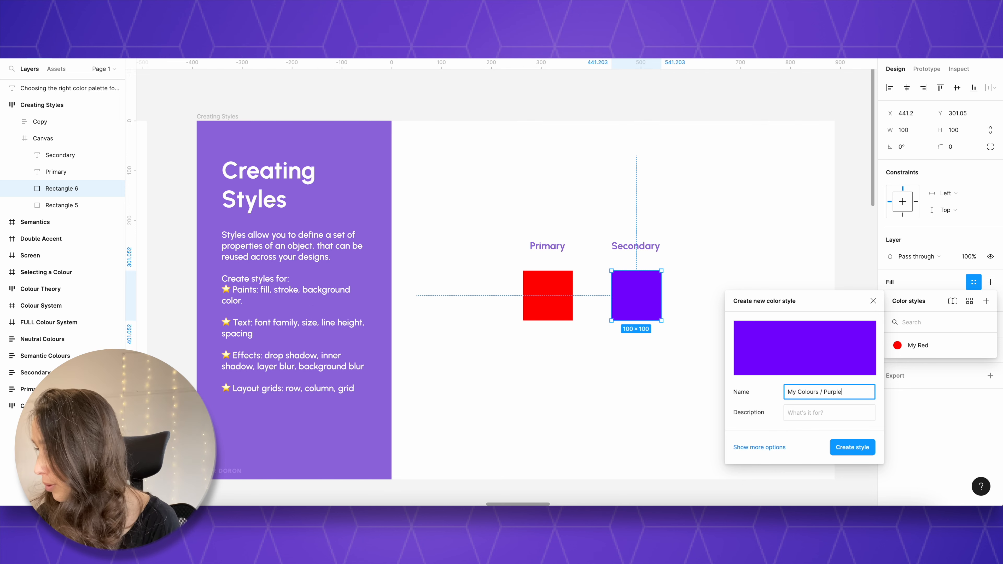
pyautogui.press('Return')
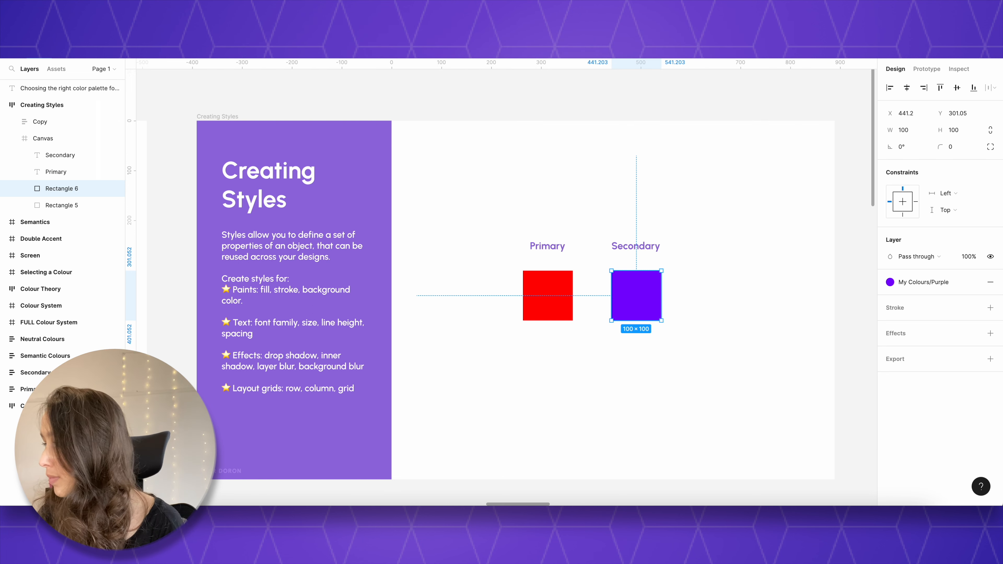
pyautogui.click(846, 254)
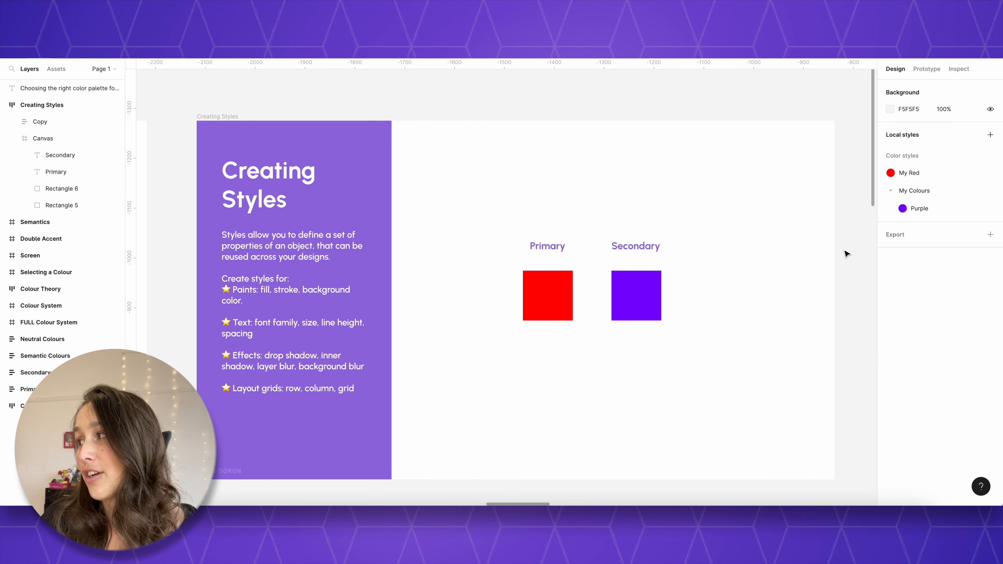
# - Move the My Red style into the My Colours folder and view the types available for new local styles
pyautogui.click(891, 191)
pyautogui.click(890, 191)
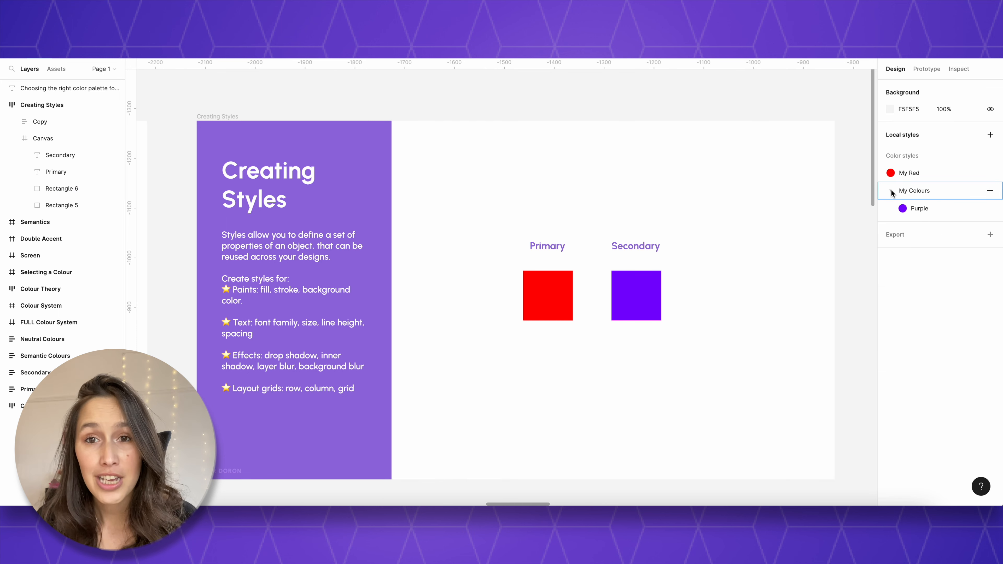
pyautogui.click(891, 191)
pyautogui.click(891, 191)
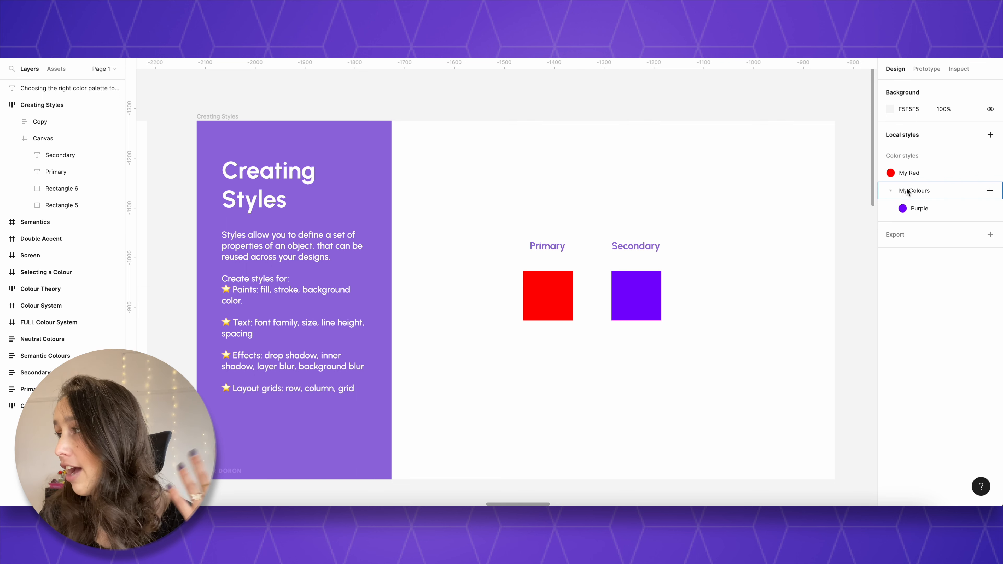
pyautogui.moveTo(914, 190); pyautogui.dragTo(916, 194)
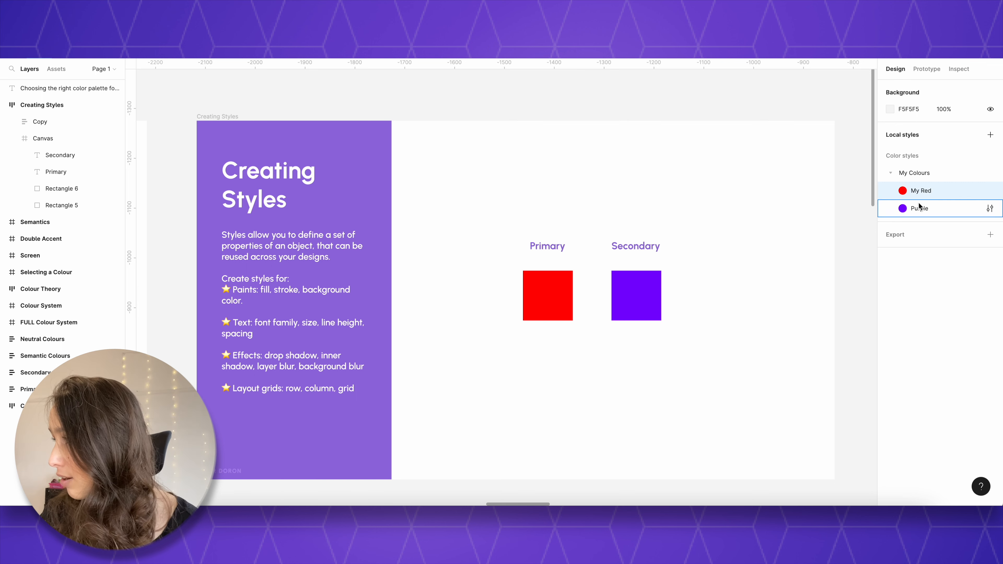
pyautogui.click(991, 135)
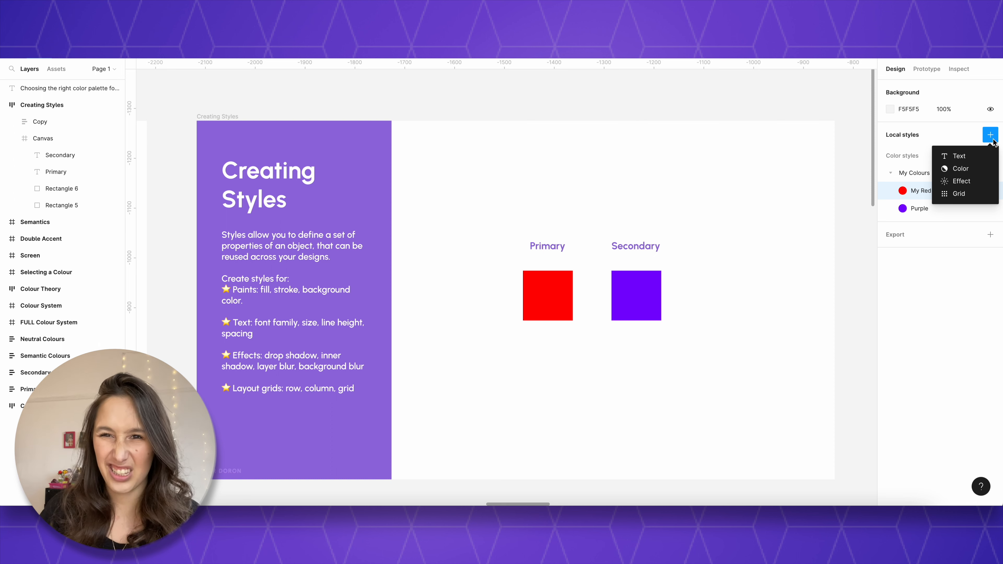
pyautogui.click(843, 257)
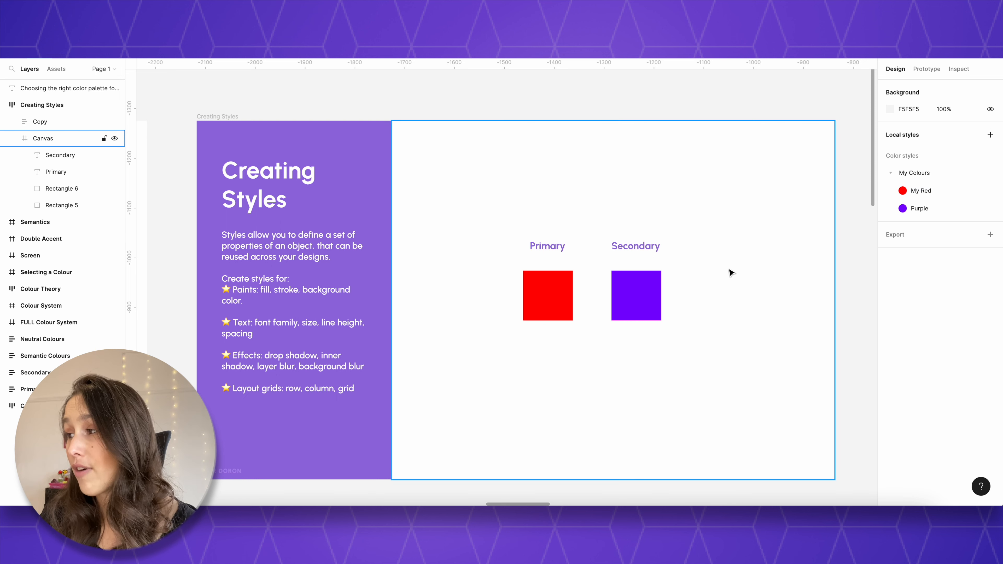
# - Switch the Secondary square's fill style to My Red and back to Purple
pyautogui.click(636, 284)
pyautogui.click(955, 282)
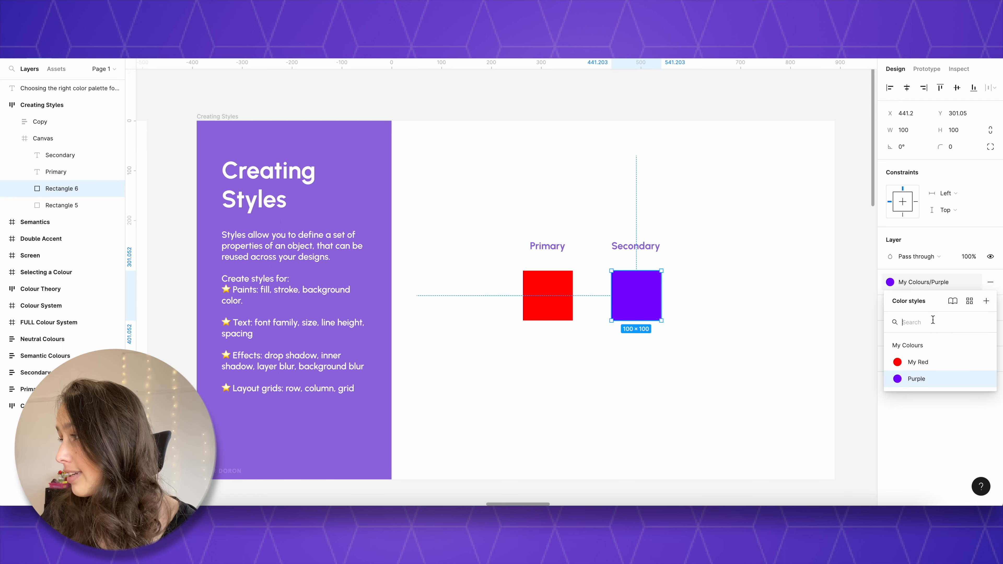
pyautogui.click(924, 362)
pyautogui.click(926, 282)
pyautogui.click(928, 379)
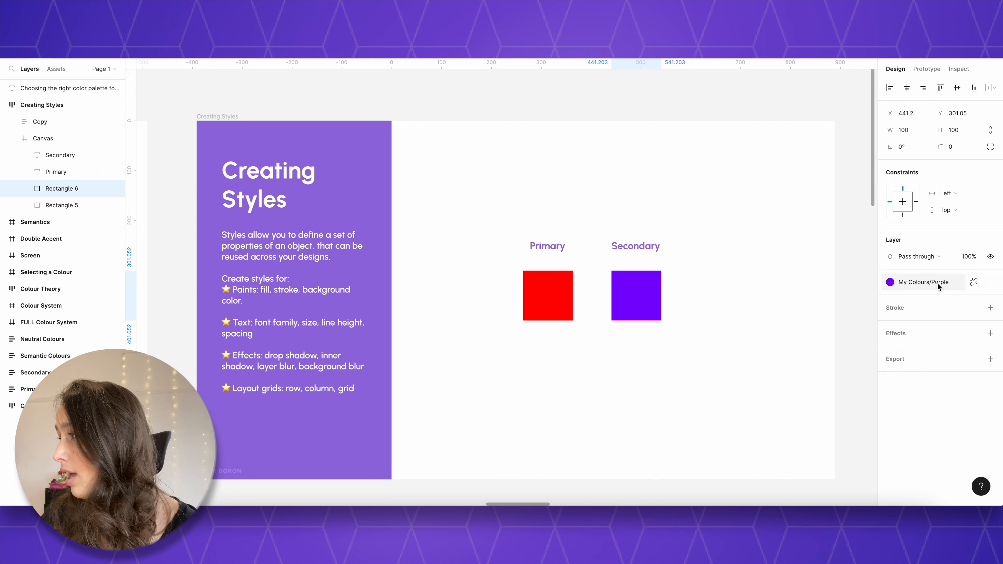
# - Detach the My Colours/Purple style from the Secondary square's fill and deselect the square
pyautogui.click(977, 285)
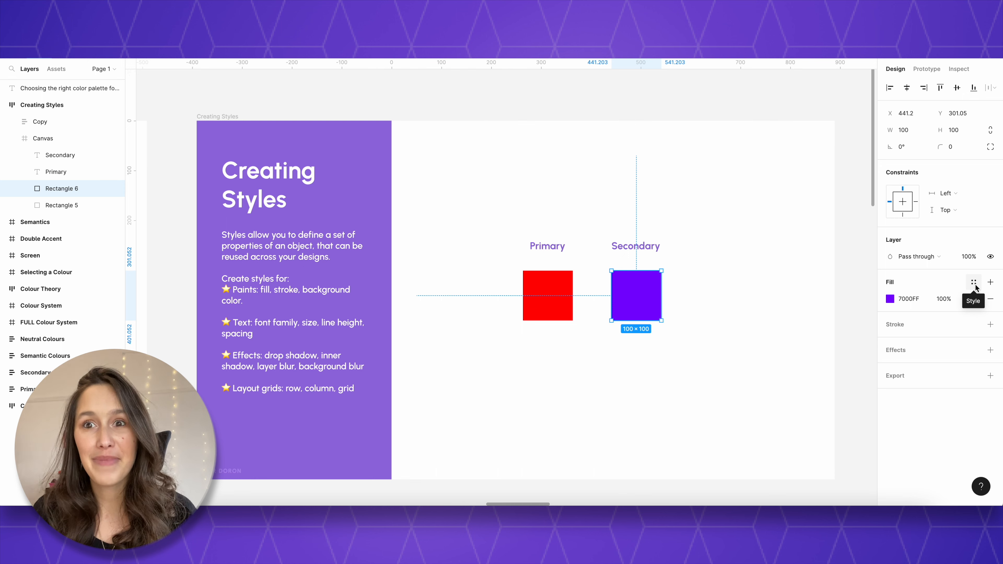
pyautogui.click(852, 117)
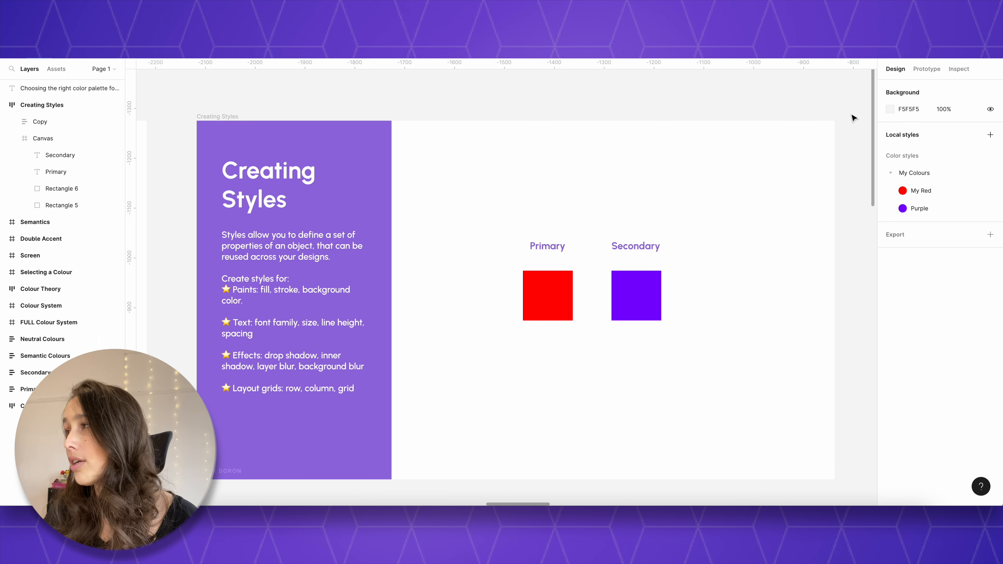
# - Delete both colour styles in the My Colours folder
pyautogui.click(901, 174)
pyautogui.rightClick(901, 175)
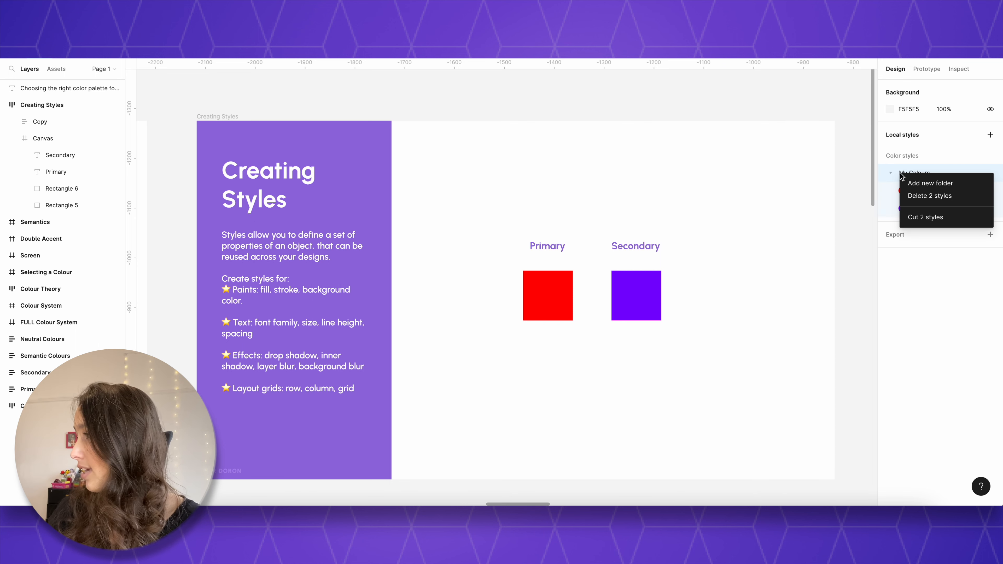
pyautogui.click(915, 196)
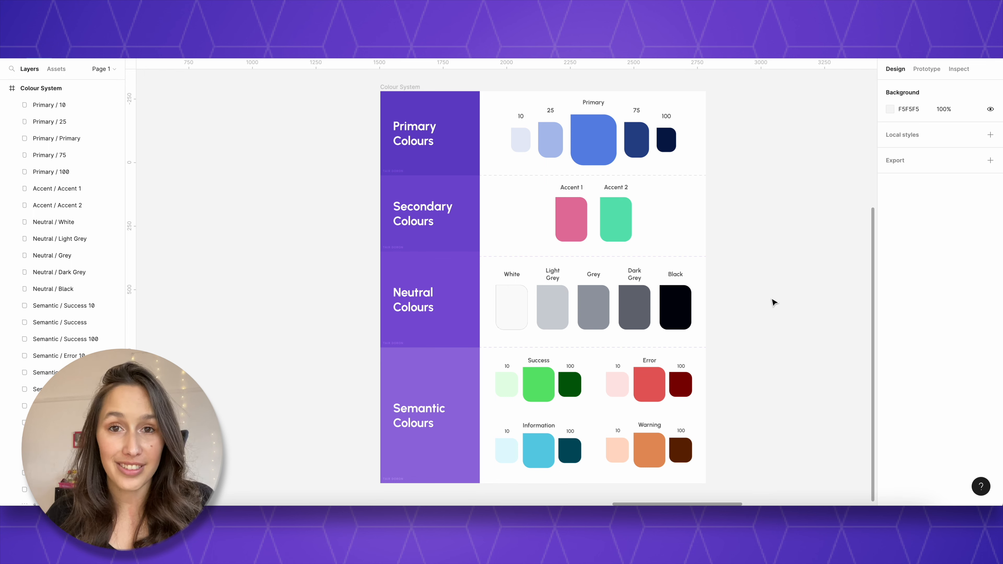
pyautogui.click(610, 151)
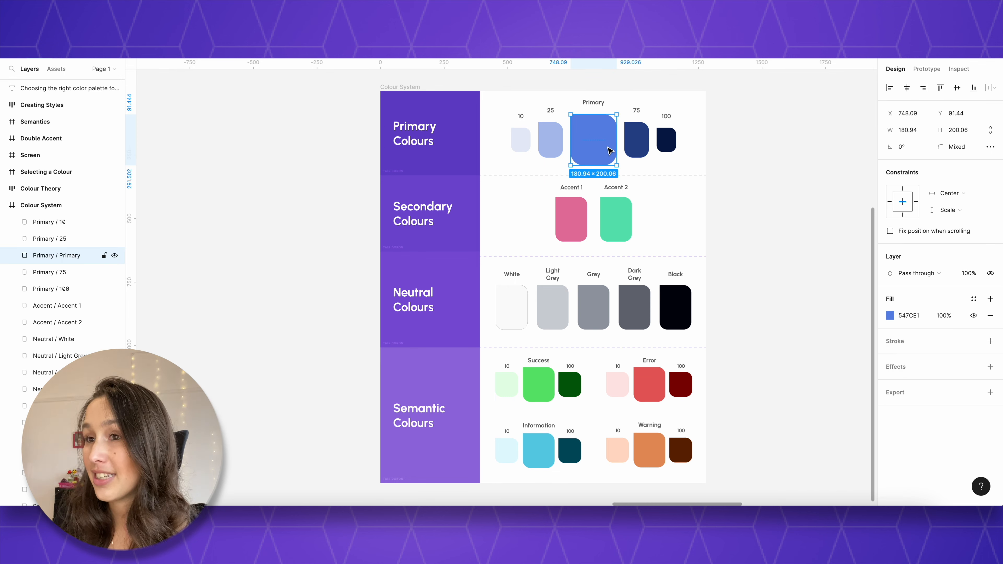
pyautogui.scroll(-3, 109, 257)
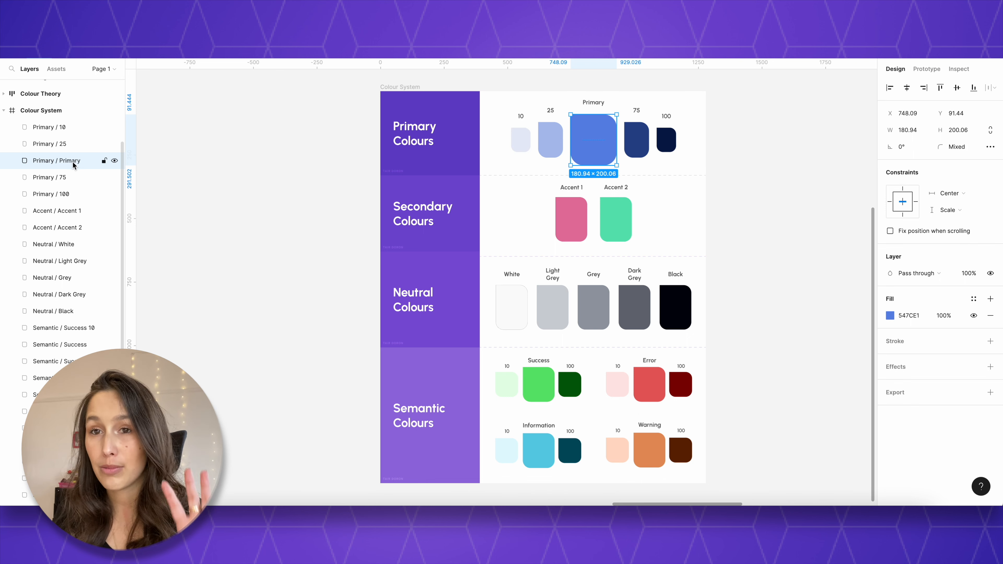
pyautogui.click(65, 132)
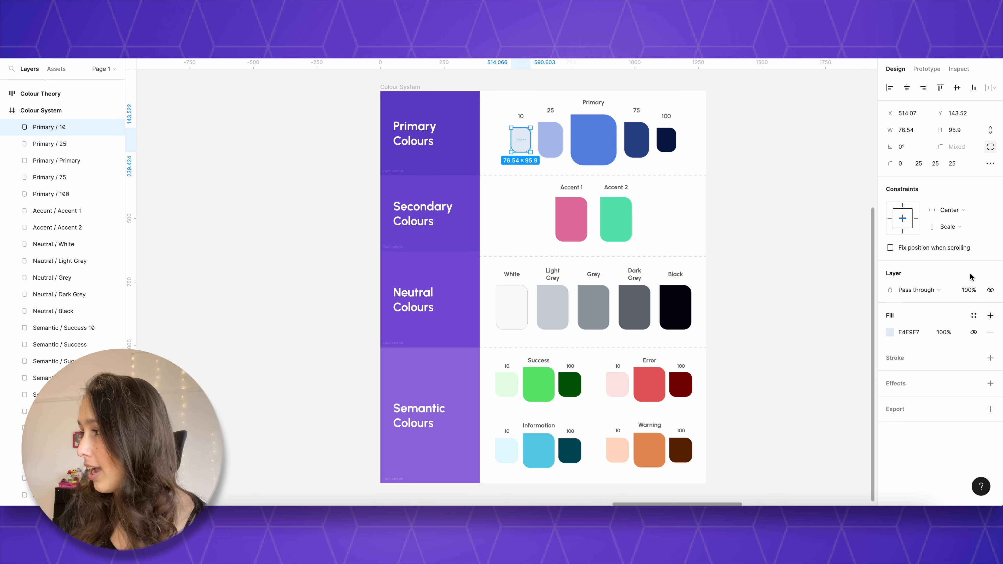
pyautogui.click(973, 315)
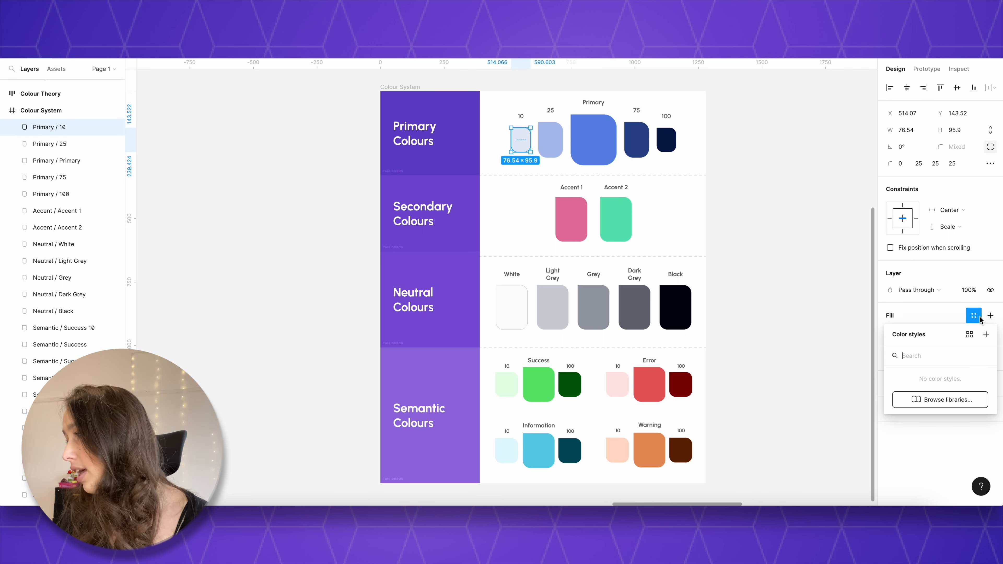
pyautogui.click(985, 335)
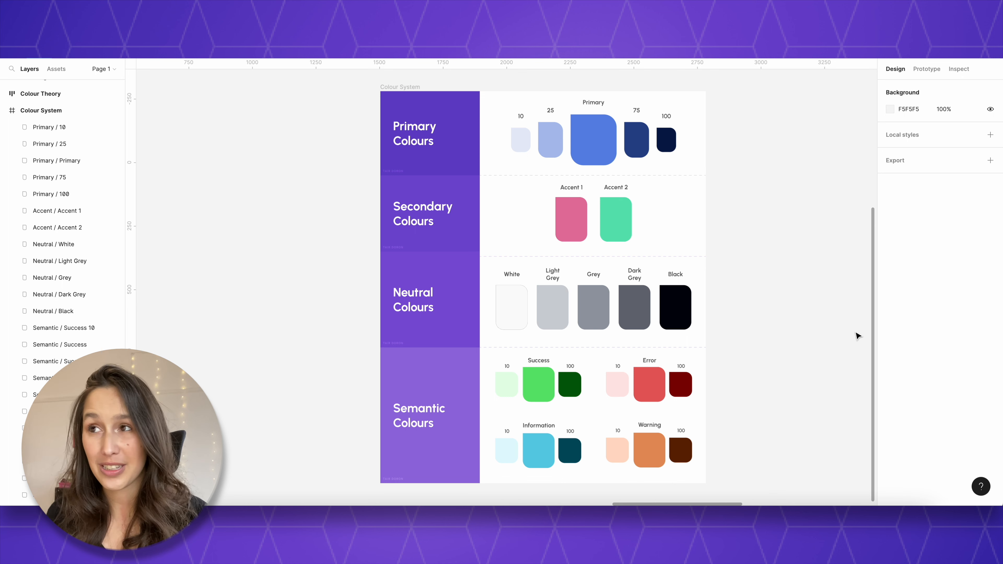
# - Search the plugins for Styler and look through the commands it offers
pyautogui.click(165, 53)
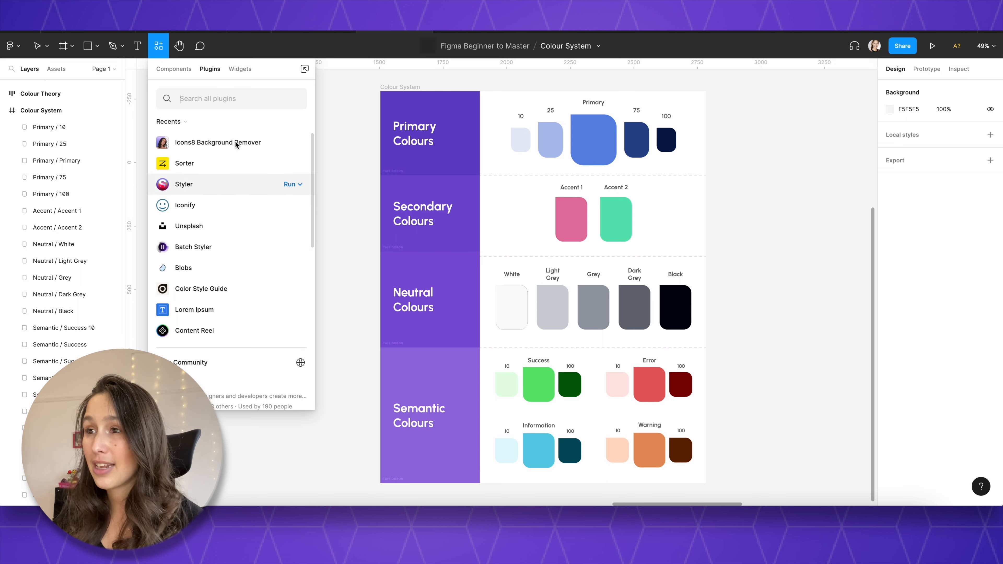
pyautogui.write('styleer')
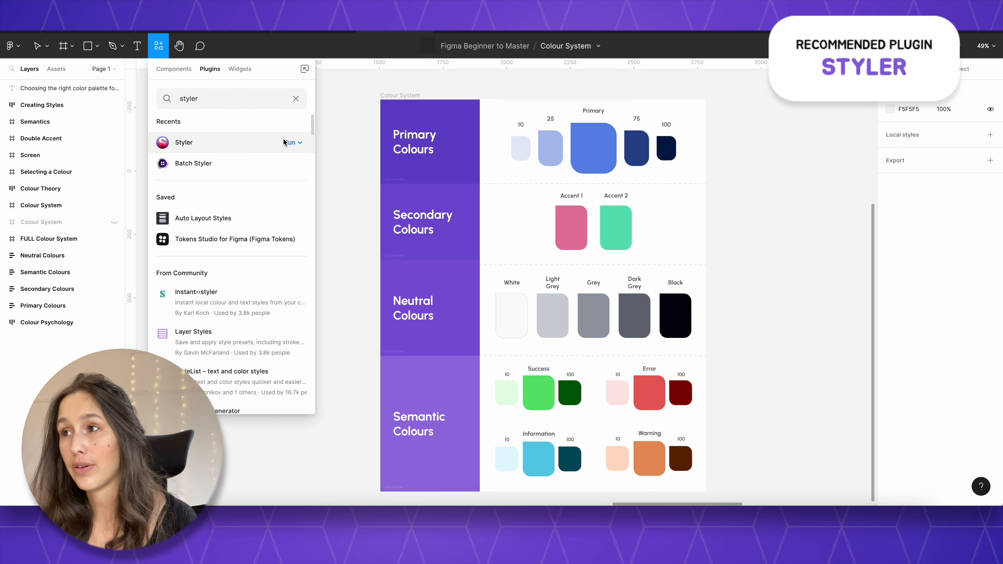
pyautogui.click(297, 144)
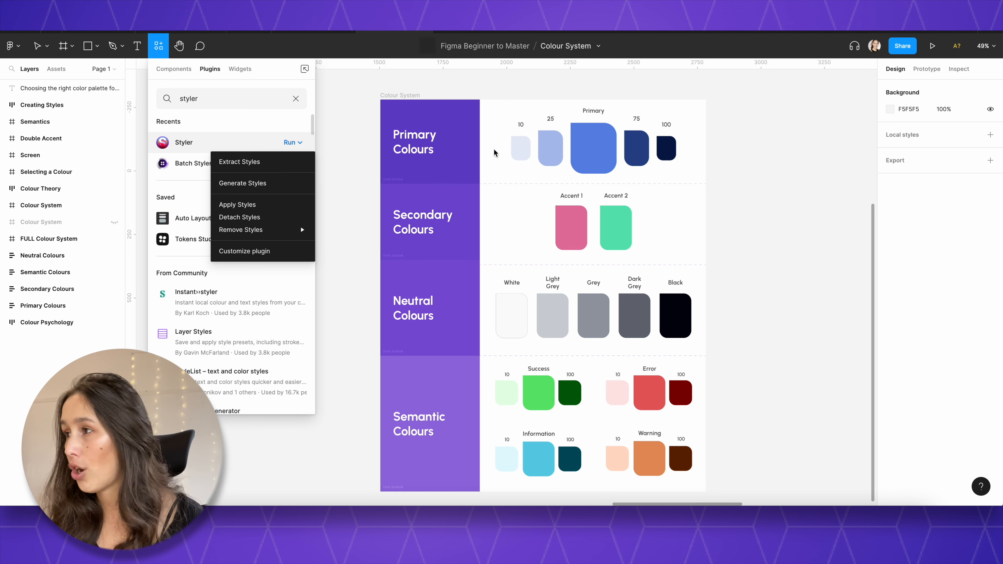
pyautogui.click(281, 187)
# - Generate colour styles with the Styler plugin from all swatch layers in the Colour System frame, starting at Primary / 10, and clear the selection
pyautogui.click(34, 225)
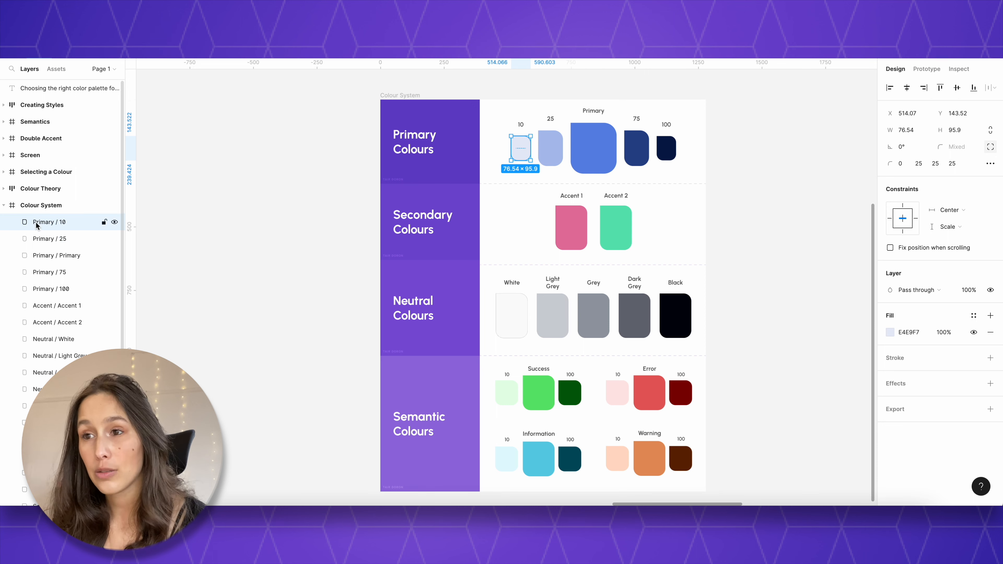
pyautogui.scroll(-5, 40, 237)
pyautogui.keyDown('shift'); pyautogui.click(40, 399); pyautogui.keyUp('shift')
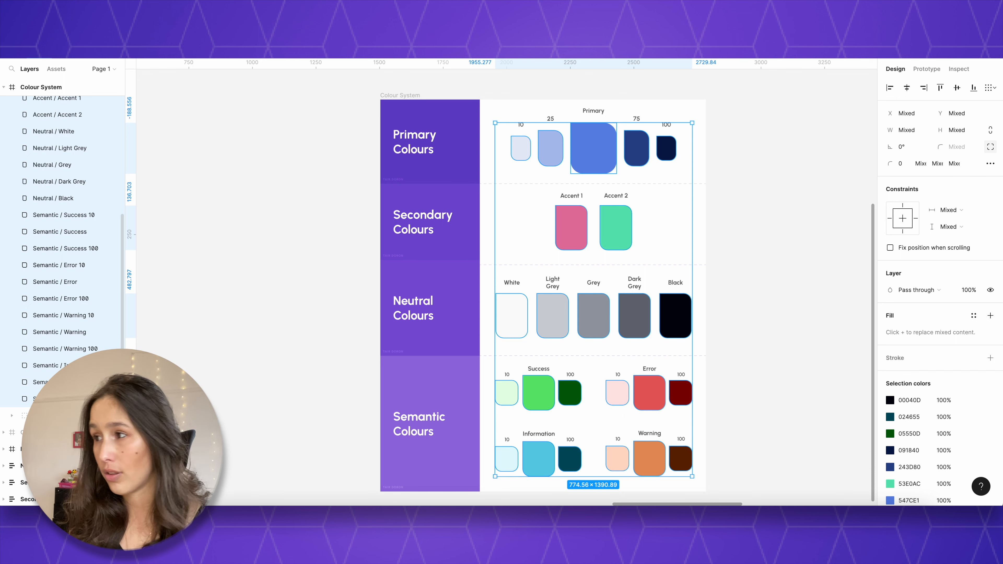
pyautogui.rightClick(564, 201)
pyautogui.moveTo(603, 415)
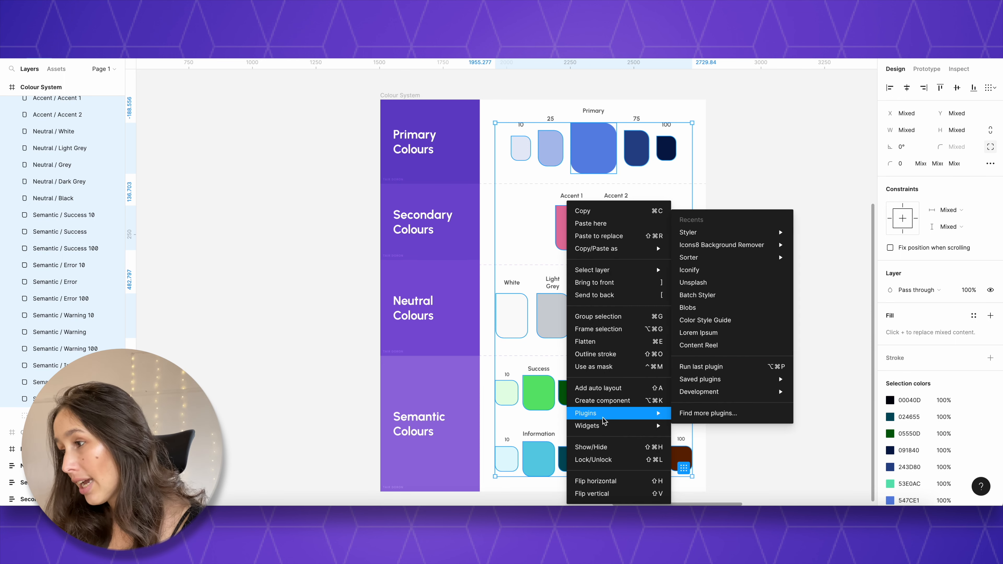
pyautogui.moveTo(735, 231)
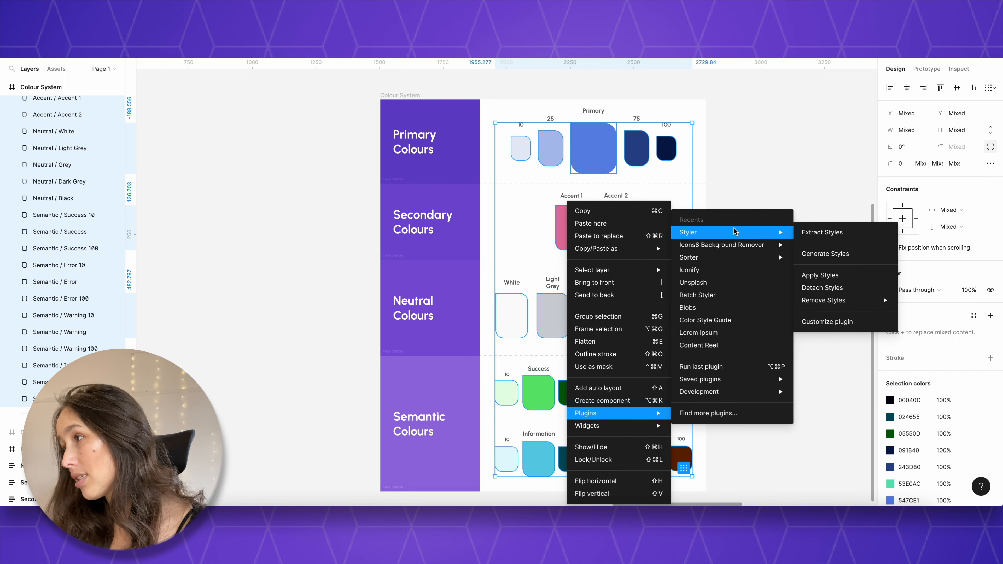
pyautogui.click(814, 252)
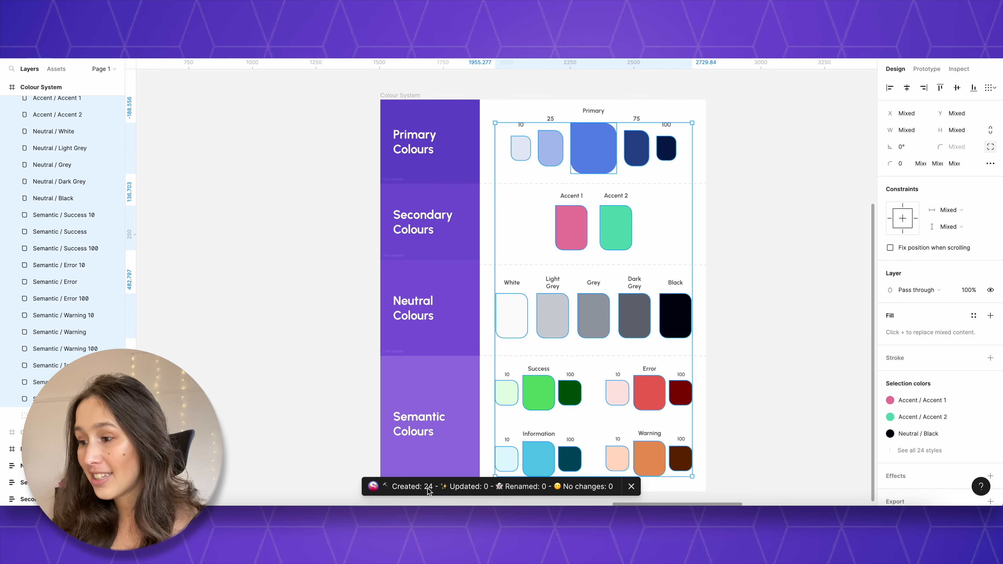
pyautogui.click(814, 295)
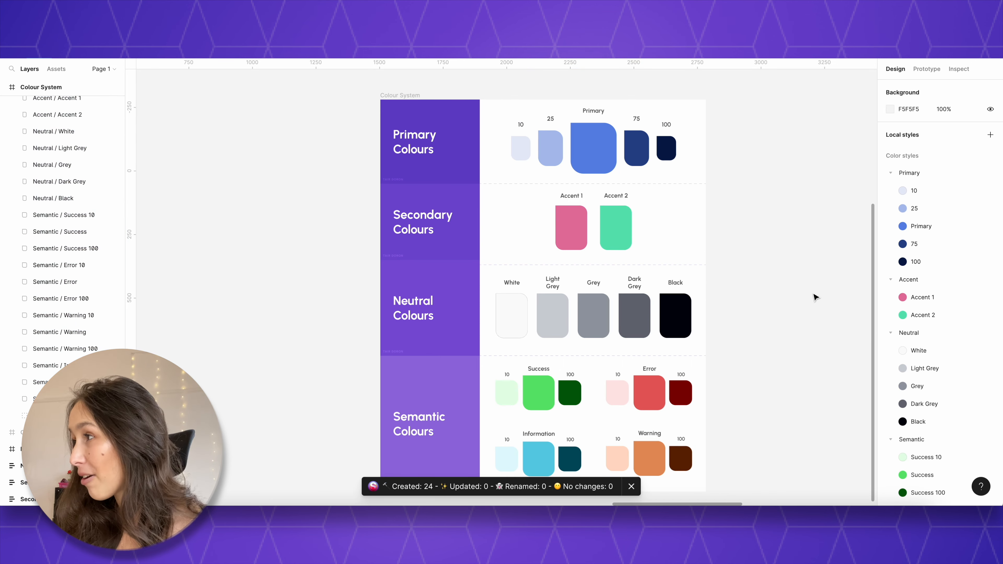
# - Collapse the Primary, Accent, Neutral and Semantic folders in the local colour styles
pyautogui.click(890, 174)
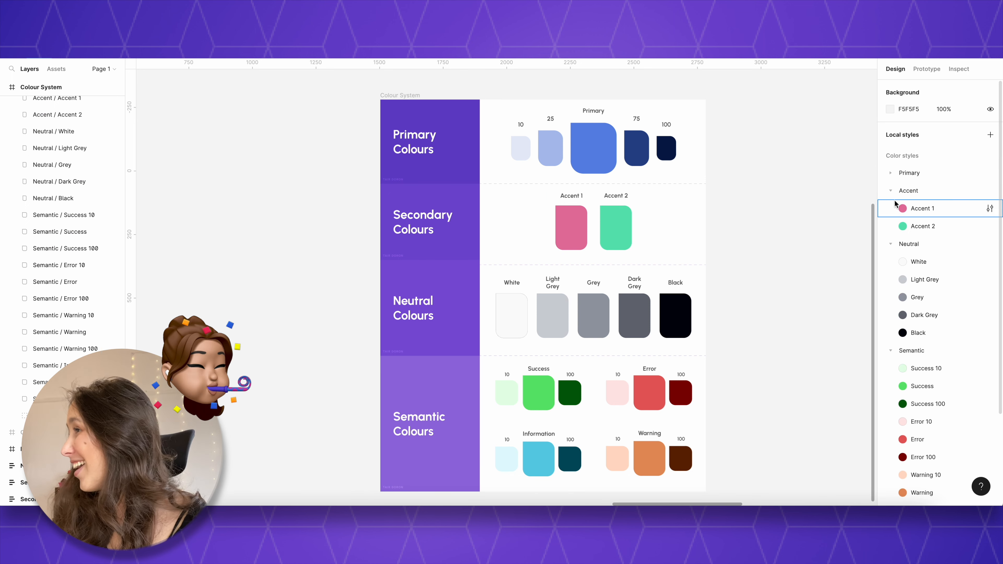
pyautogui.click(891, 190)
pyautogui.click(892, 208)
pyautogui.click(890, 227)
pyautogui.click(890, 227)
pyautogui.click(890, 227)
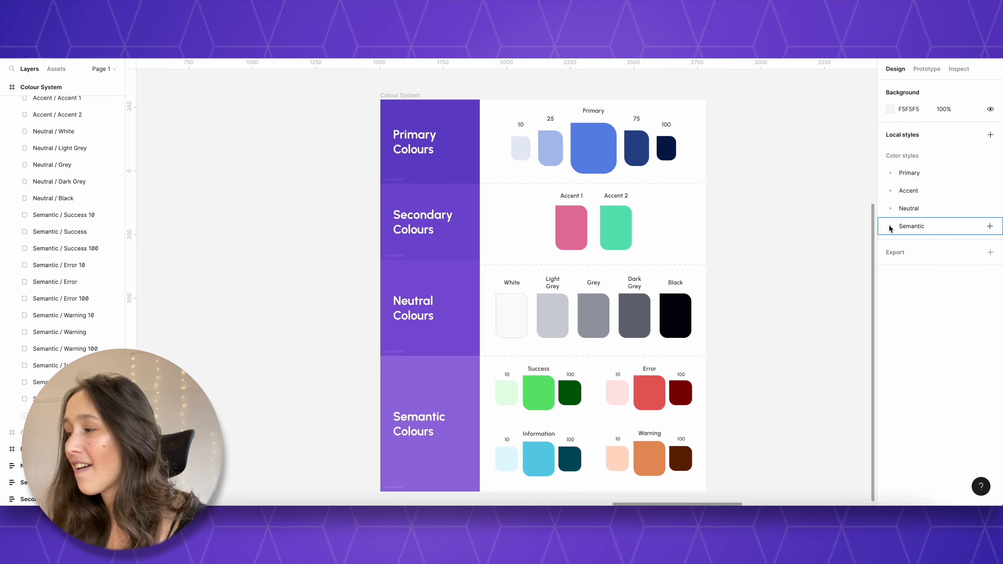
# - Add a 100 × 100 circle on the empty canvas beside the Colour System frame
pyautogui.moveTo(267, 195); pyautogui.dragTo(323, 197)
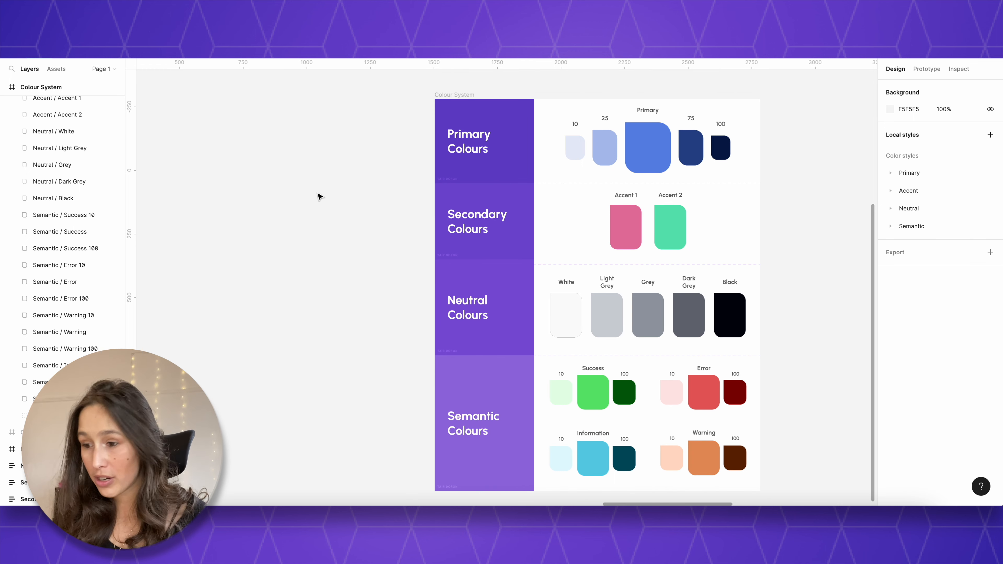
pyautogui.press('o')
pyautogui.click(298, 178)
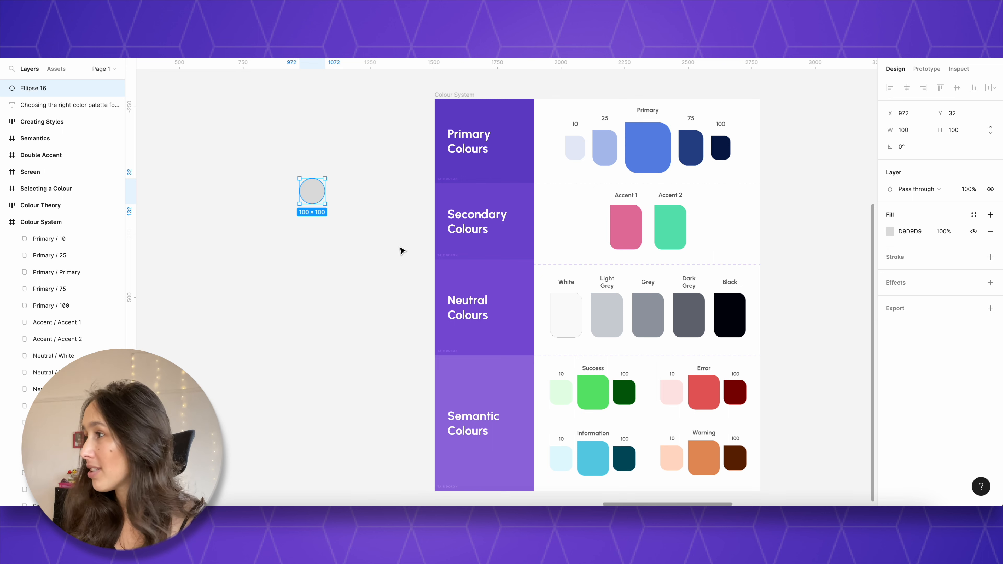
# - Browse the colour styles available for the circle's fill, comparing the list and grid layouts and returning to the list
pyautogui.click(973, 215)
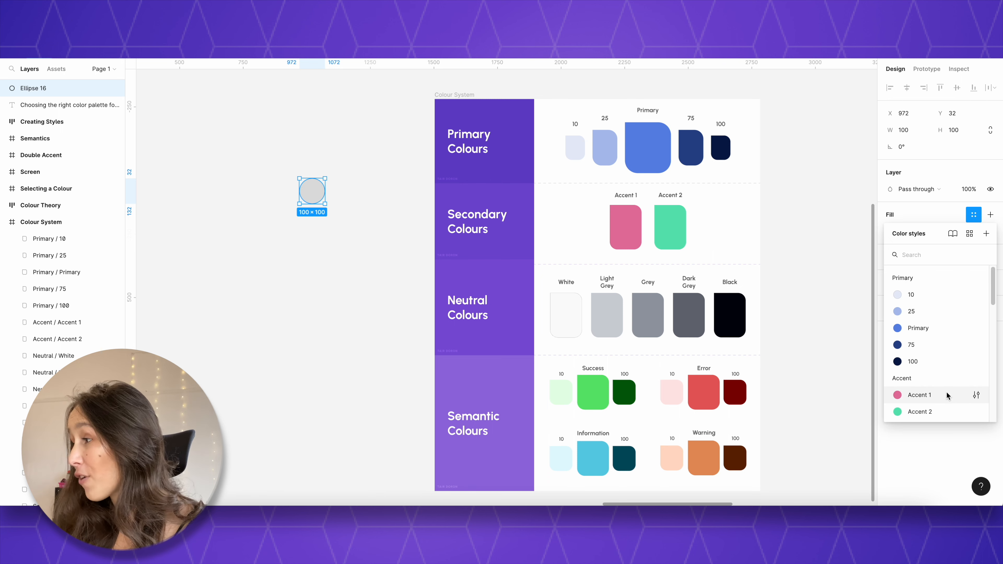
pyautogui.scroll(-5, 946, 394)
pyautogui.scroll(5, 947, 395)
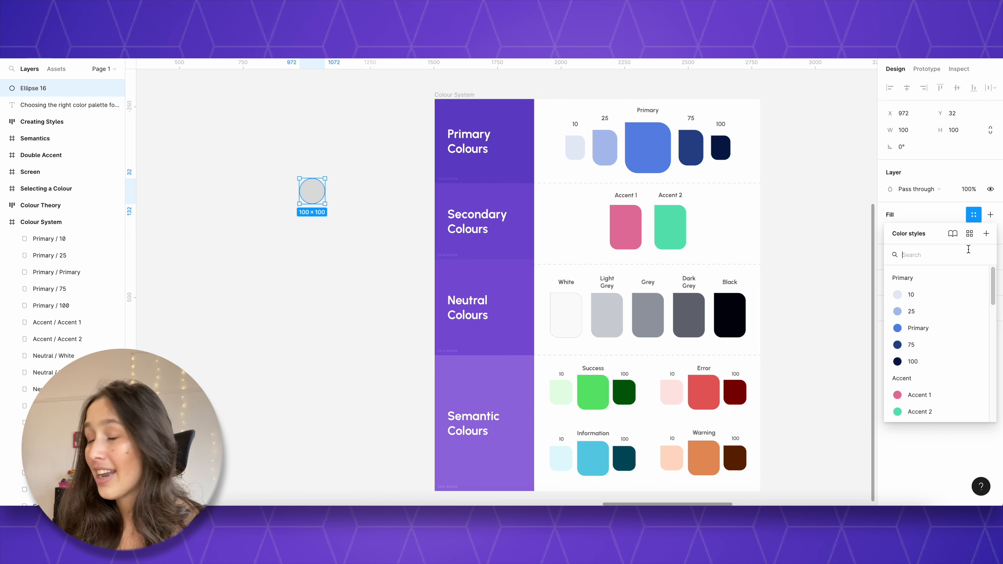
pyautogui.click(969, 233)
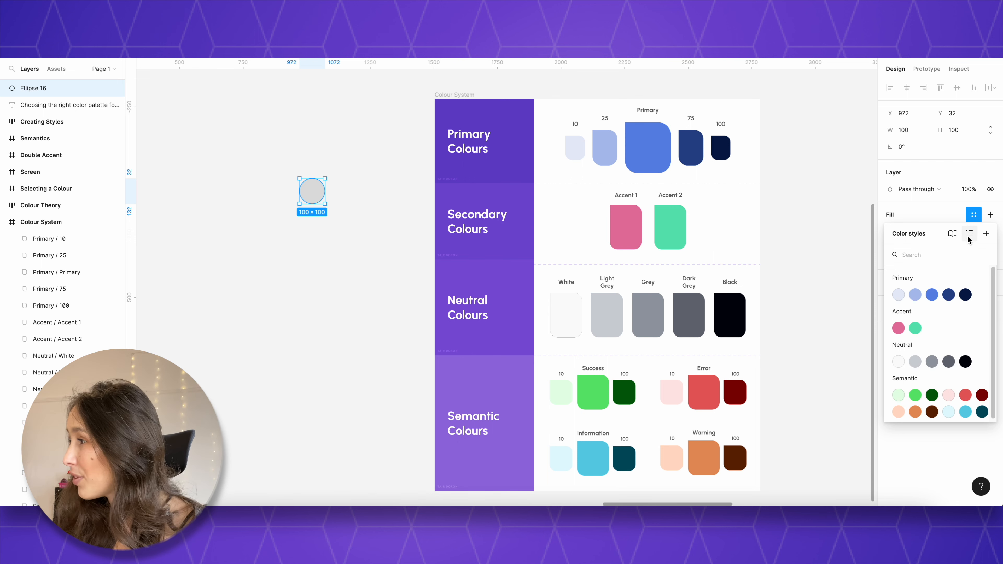
pyautogui.click(968, 240)
pyautogui.click(968, 240)
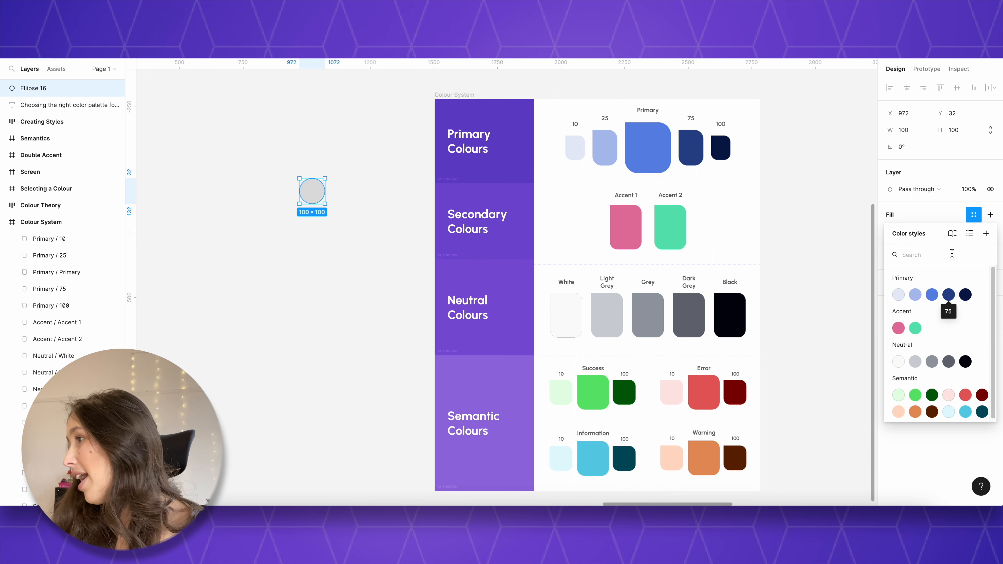
pyautogui.click(969, 237)
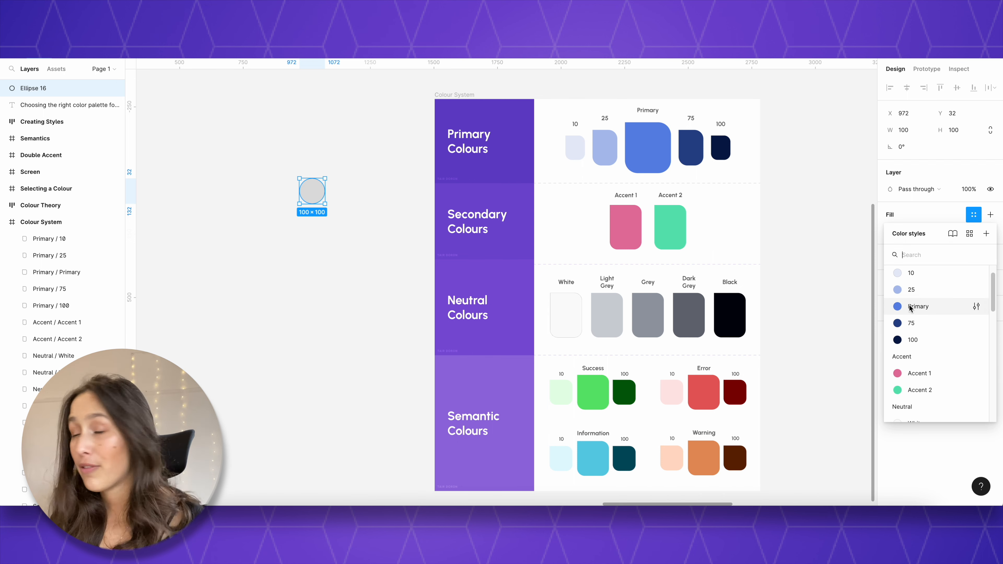
# - Open the Primary colour style for editing
pyautogui.click(977, 306)
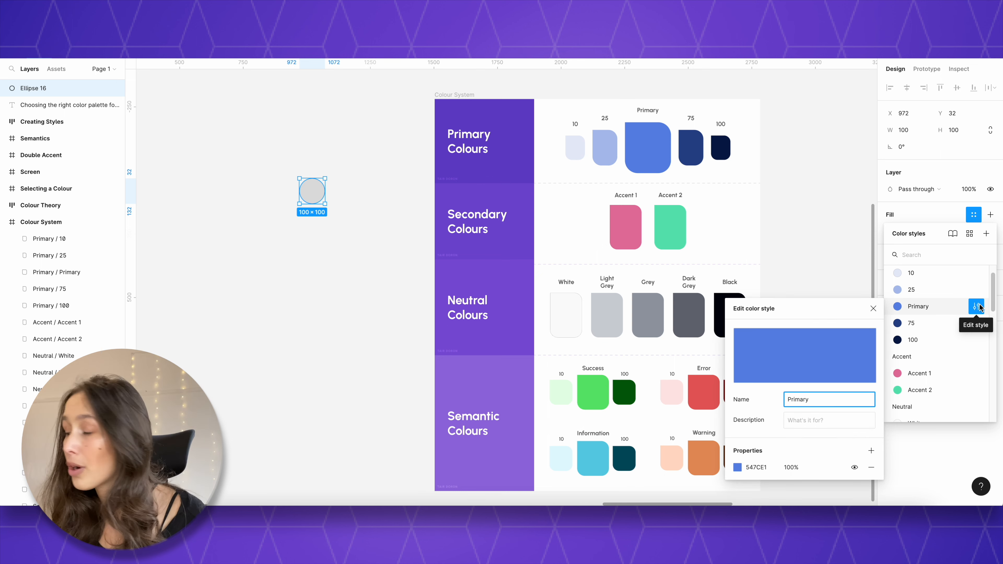